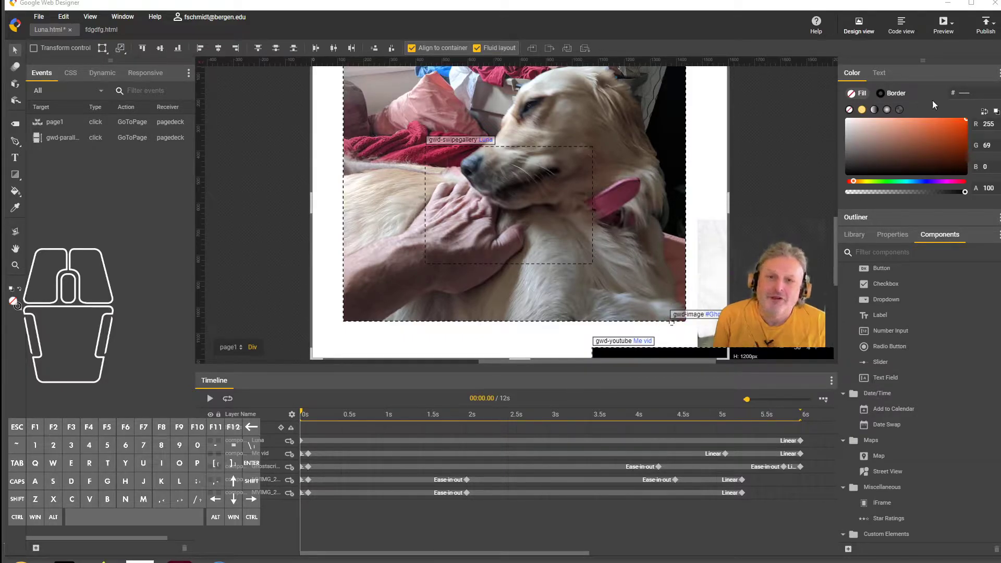
- Preview the Luna page in the browser, check the swipeable dog gallery, and close the preview
left_click(942, 22)
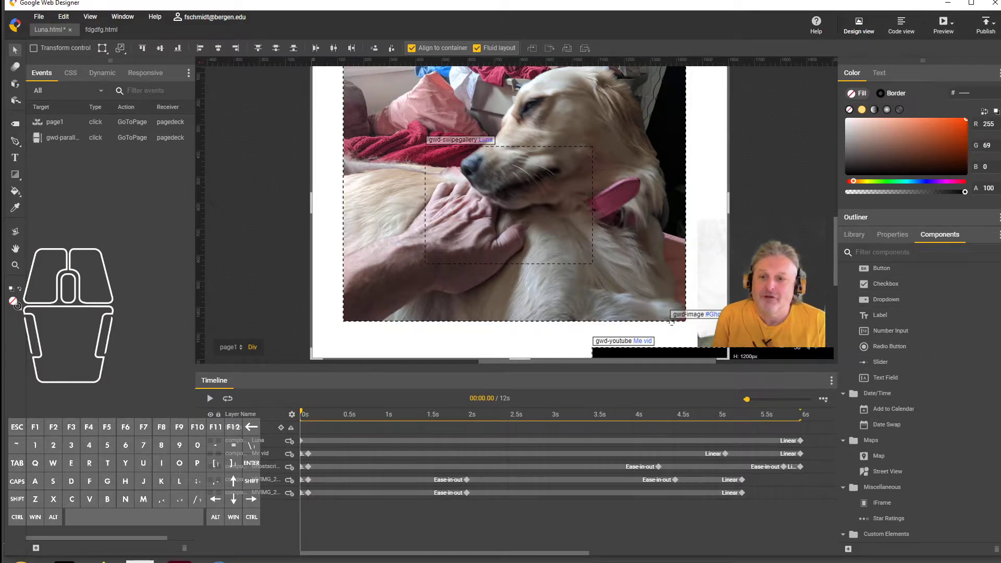
left_click_drag(834, 562, 755, 107)
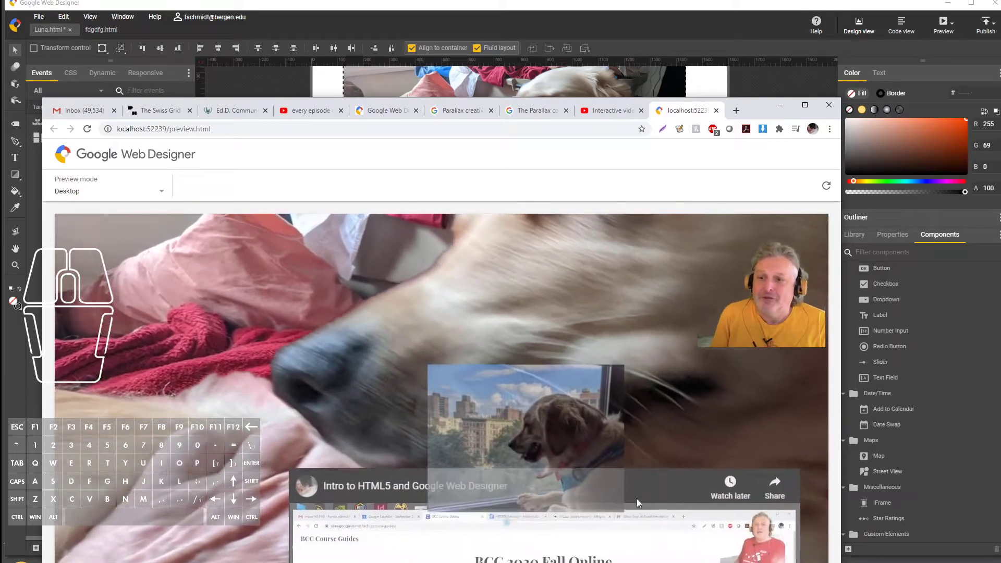
left_click(598, 458)
left_click_drag(599, 454, 429, 444)
left_click(352, 442)
left_click(488, 436)
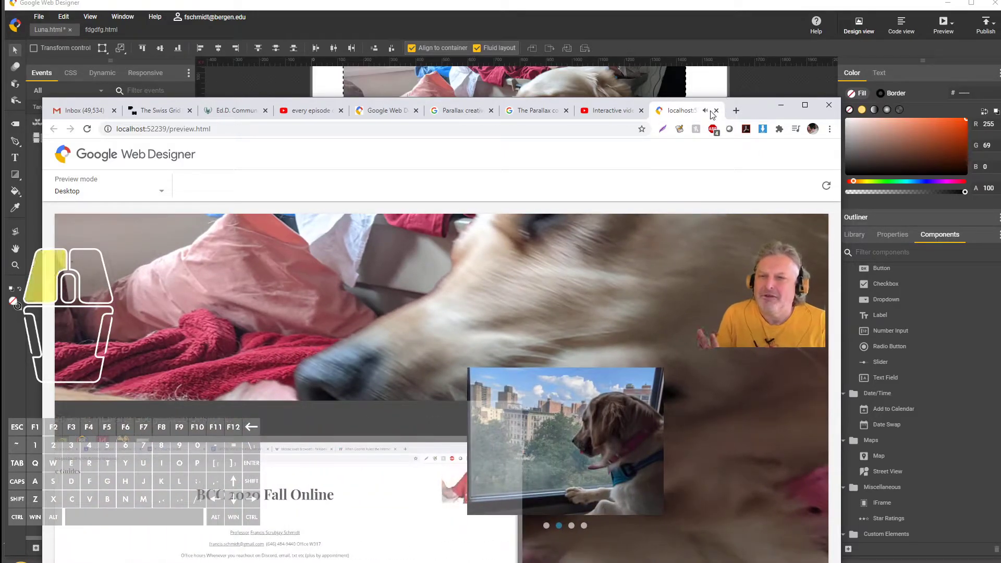
left_click(715, 110)
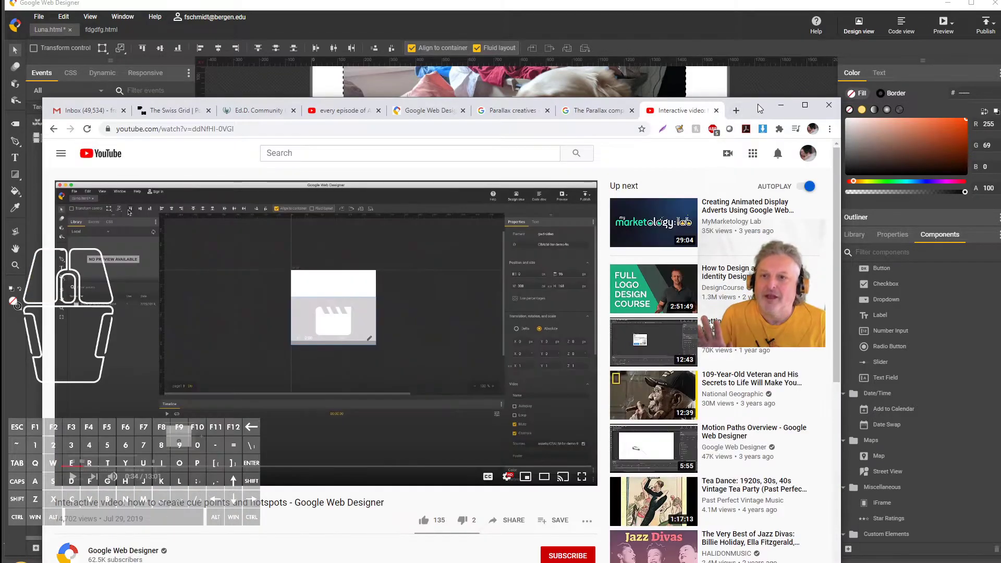
left_click(780, 105)
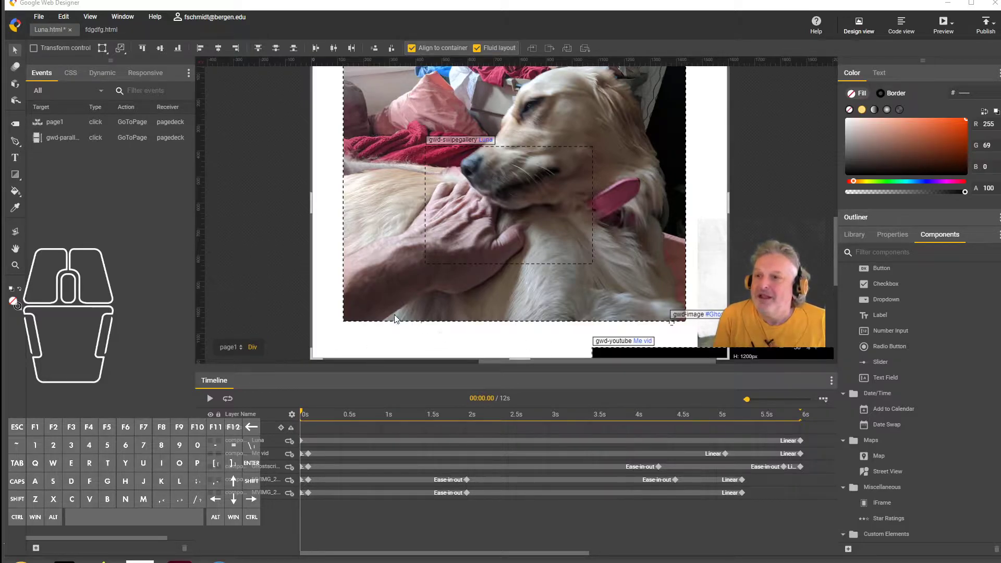
- Delete the existing page1_1 and add a new blank page in its place
left_click(225, 349)
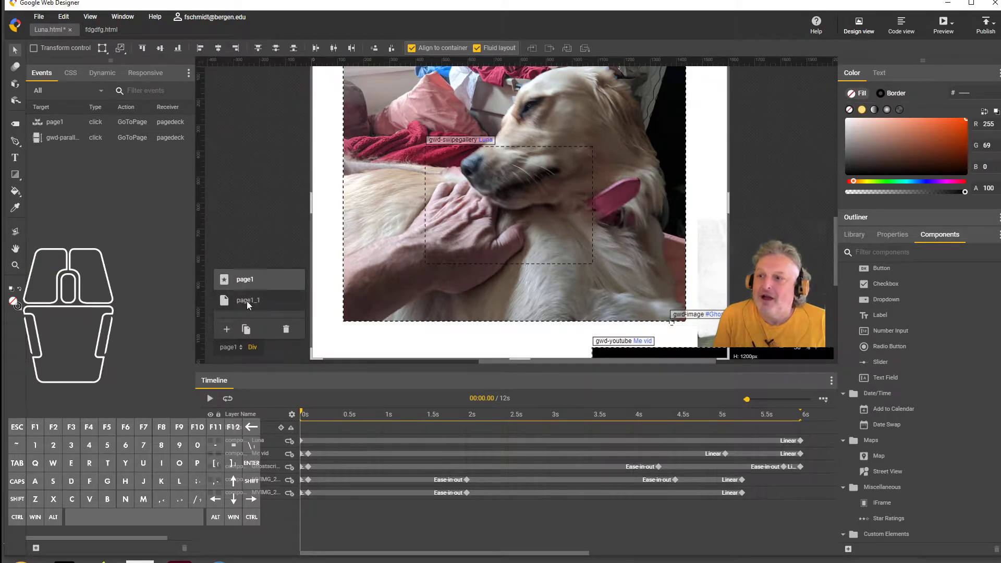
left_click(246, 301)
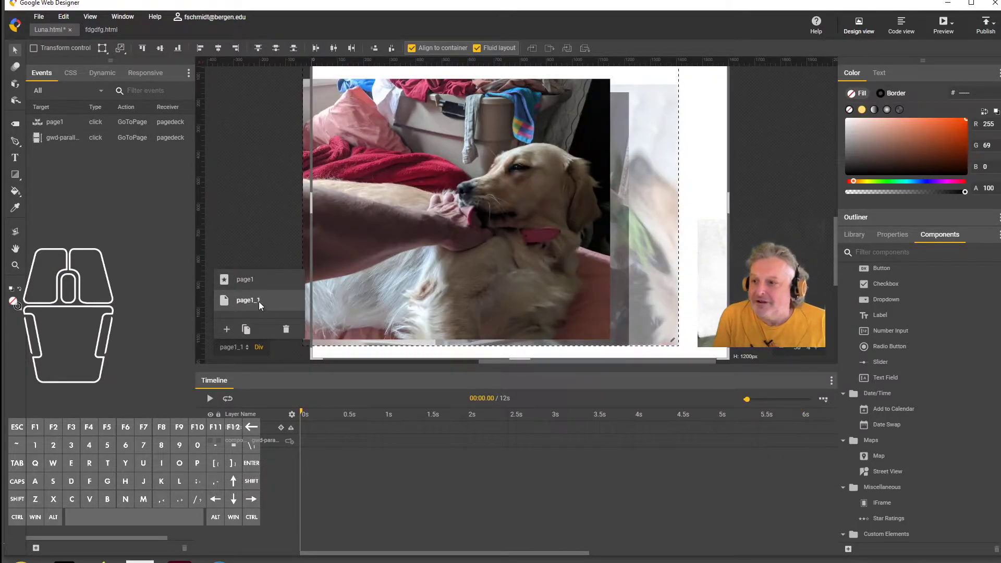
left_click(284, 330)
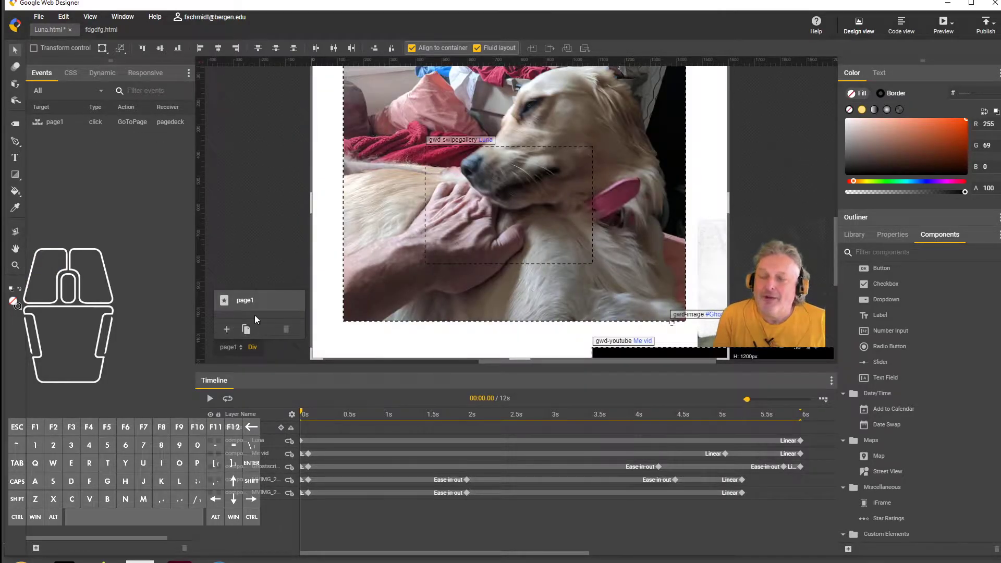
left_click(226, 331)
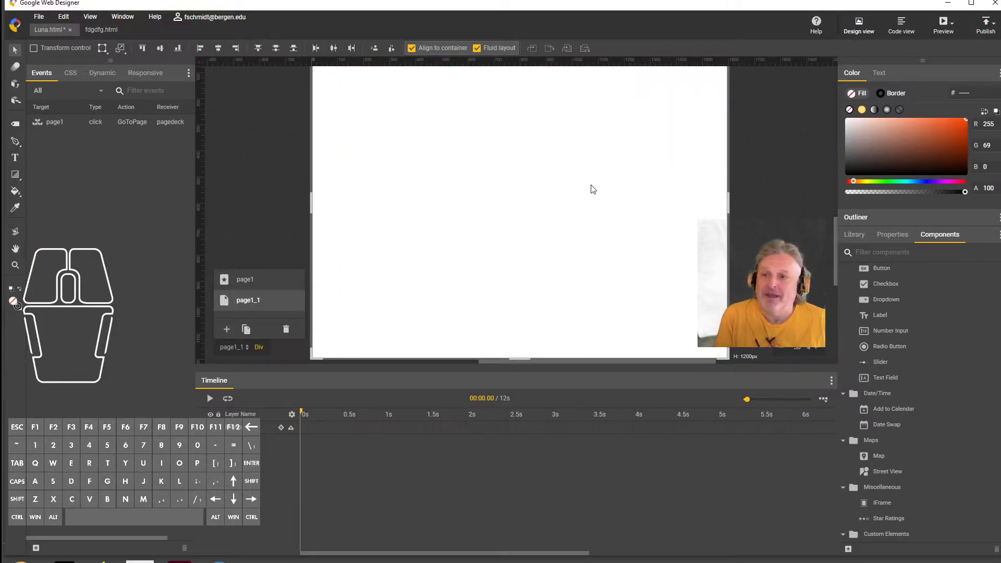
- Add a 360° Gallery component to the new blank page
scroll(594, 201, "up", 2)
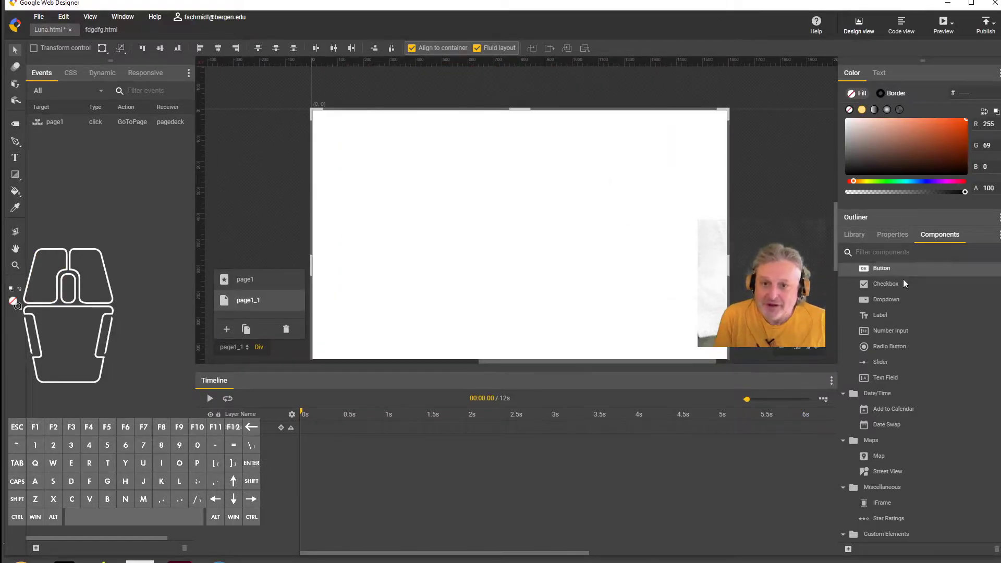
left_click_drag(998, 393, 986, 298)
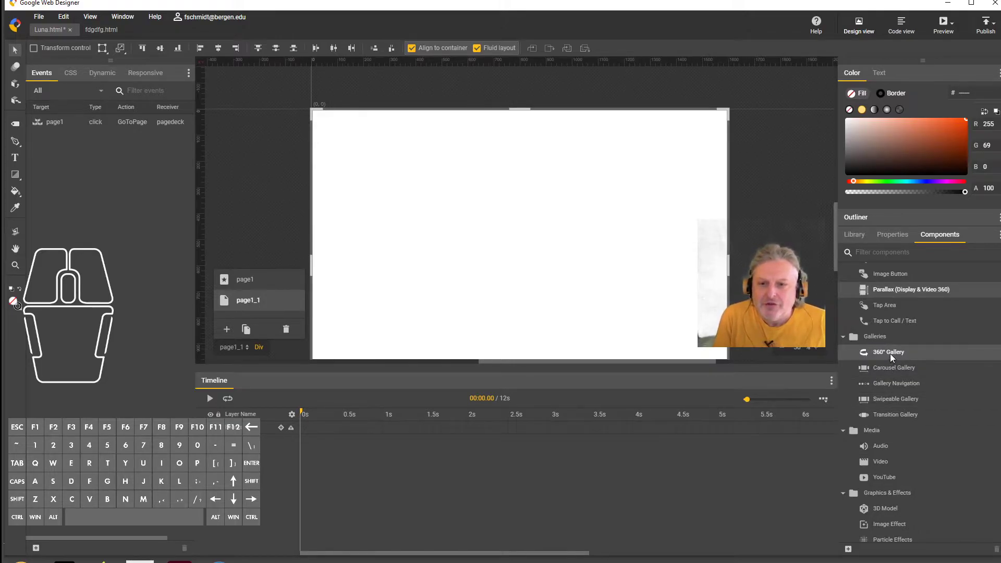
left_click_drag(889, 352, 437, 194)
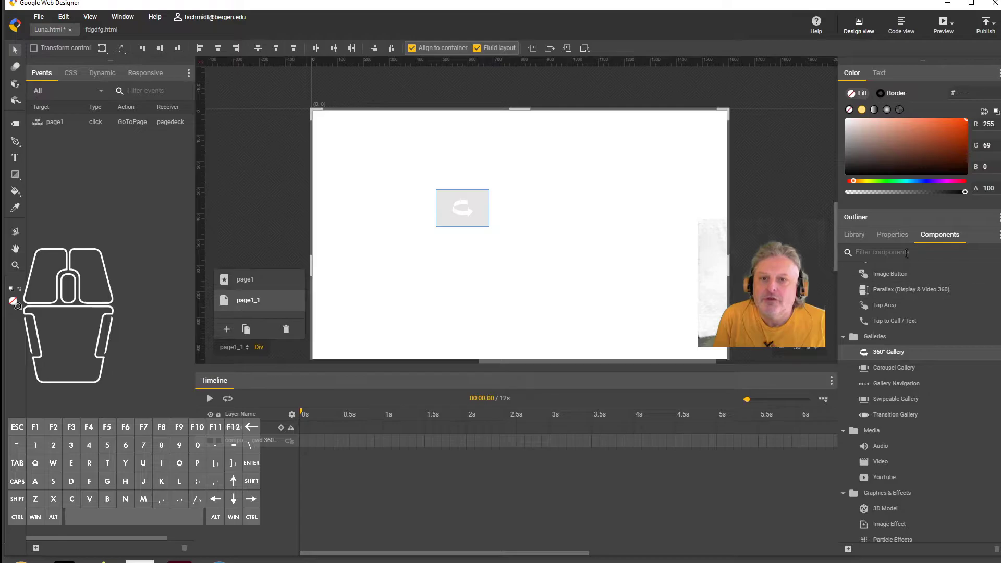
- Move the 360° gallery to the page's upper-left corner, unlink its proportions, and set its width and height to 100%
left_click(893, 235)
left_click_drag(999, 309, 1000, 310)
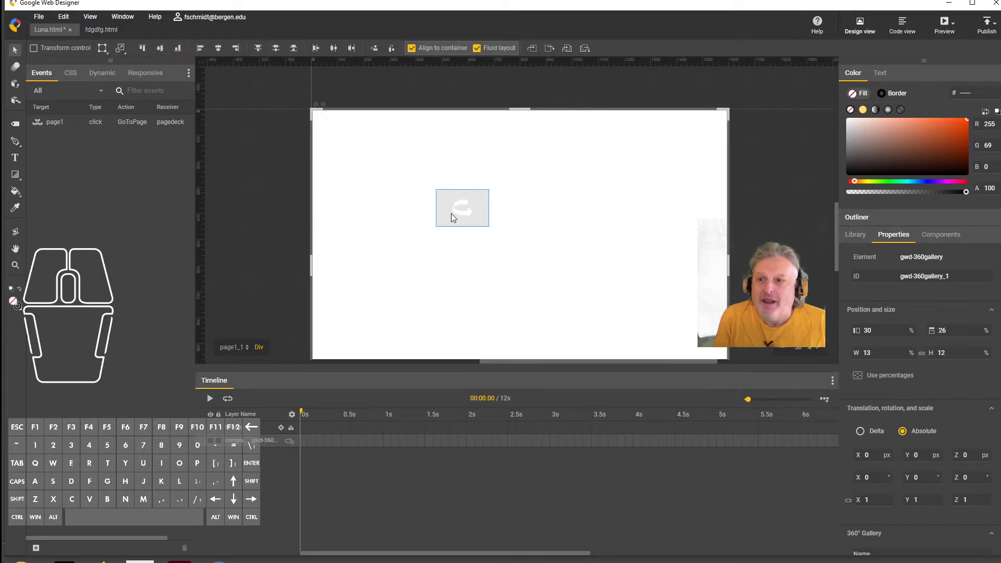
left_click_drag(464, 211, 339, 130)
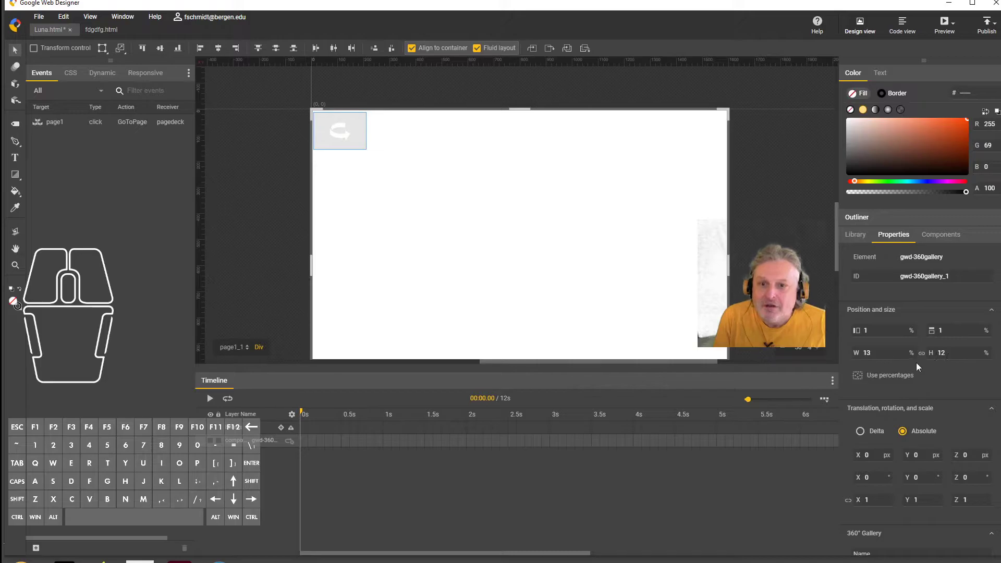
double_click(886, 352)
type("100")
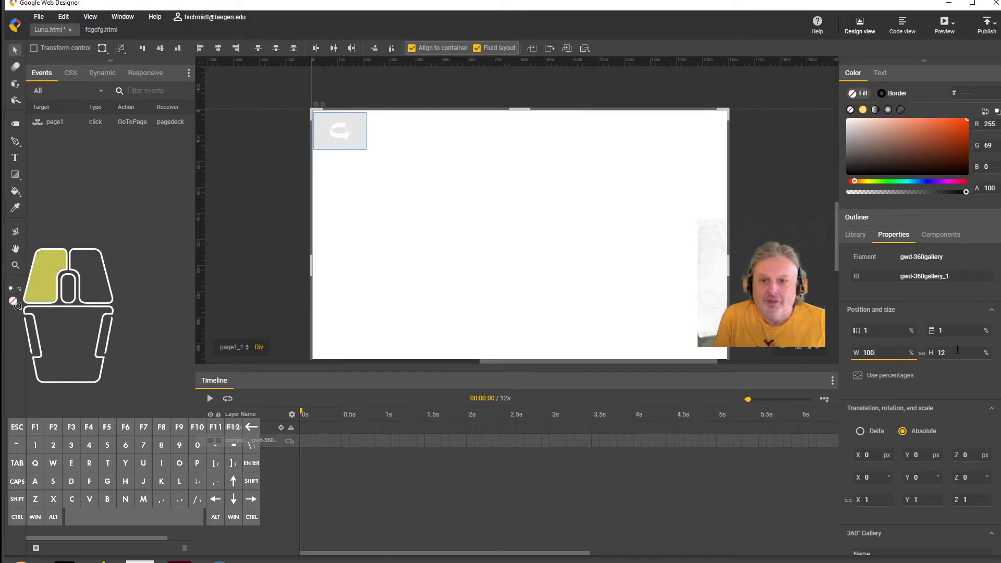
key("Tab")
type("10")
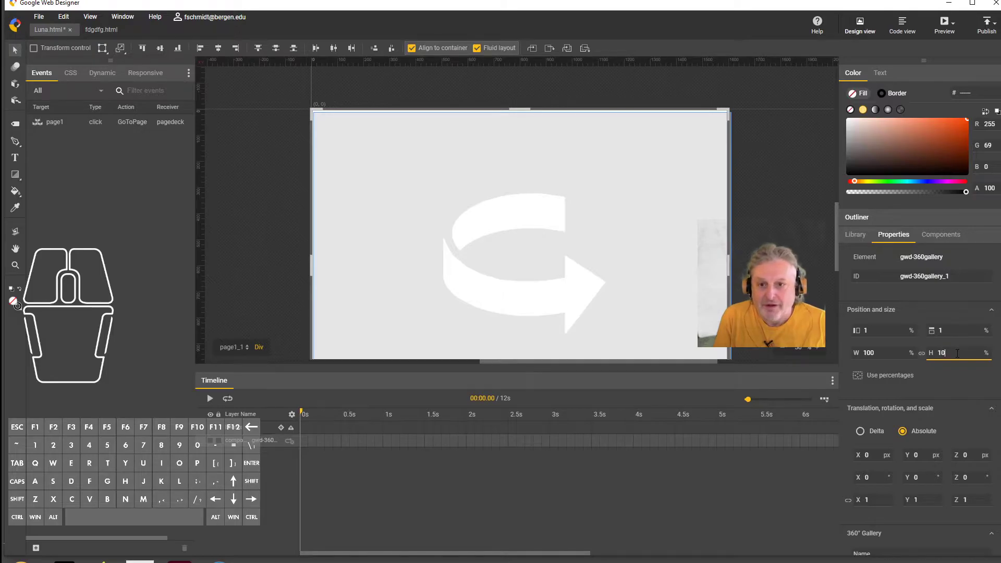
type("0")
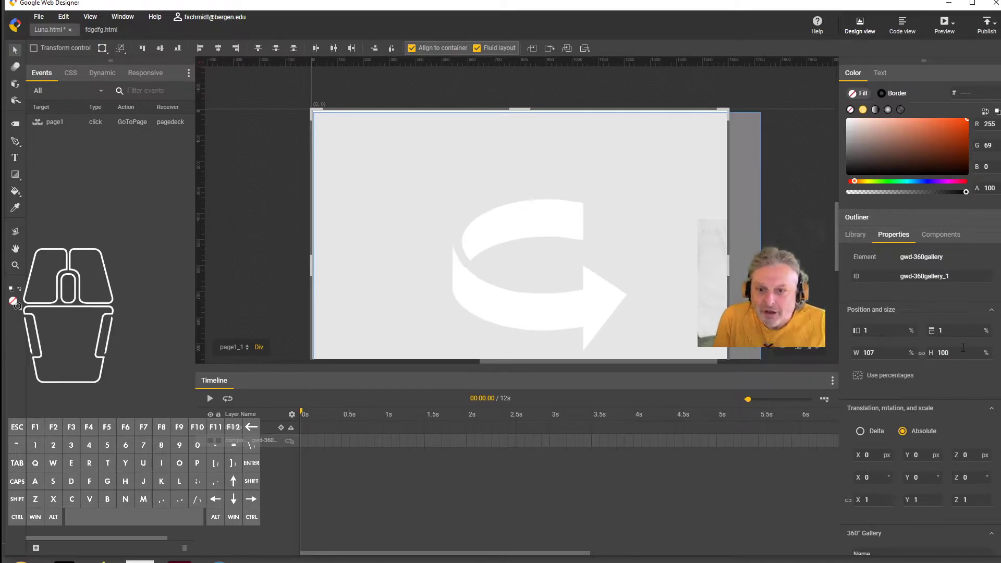
left_click(922, 354)
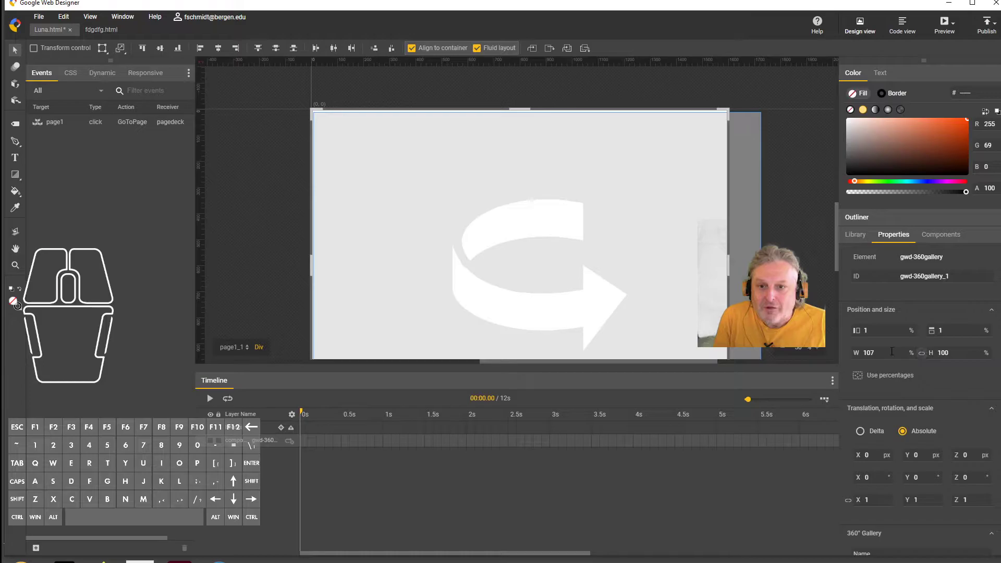
key("Return")
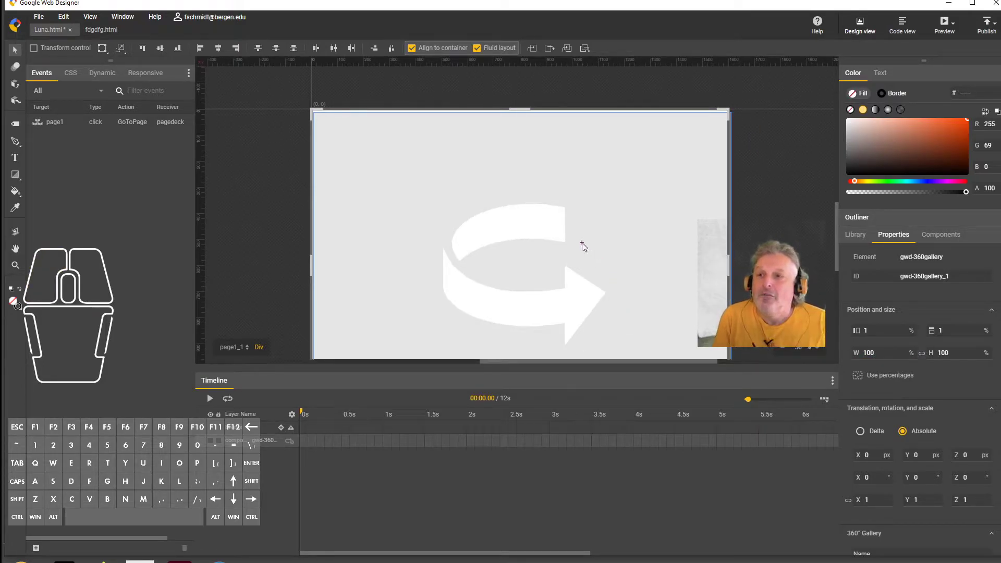
- Name the 360° gallery LunaPulling
left_click(16, 305)
left_click(16, 304)
left_click_drag(998, 311, 996, 405)
left_click(883, 320)
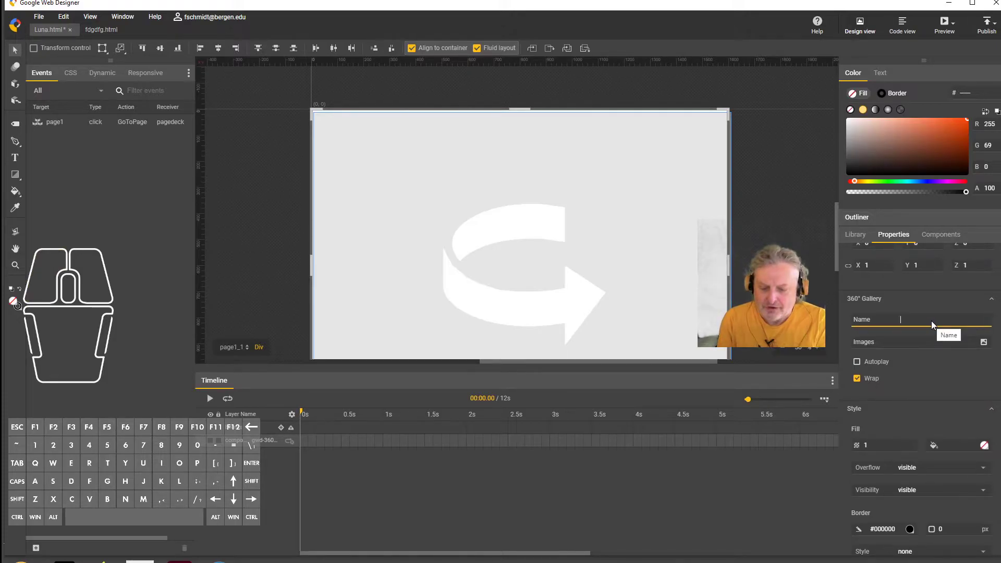
type("LunaPulling")
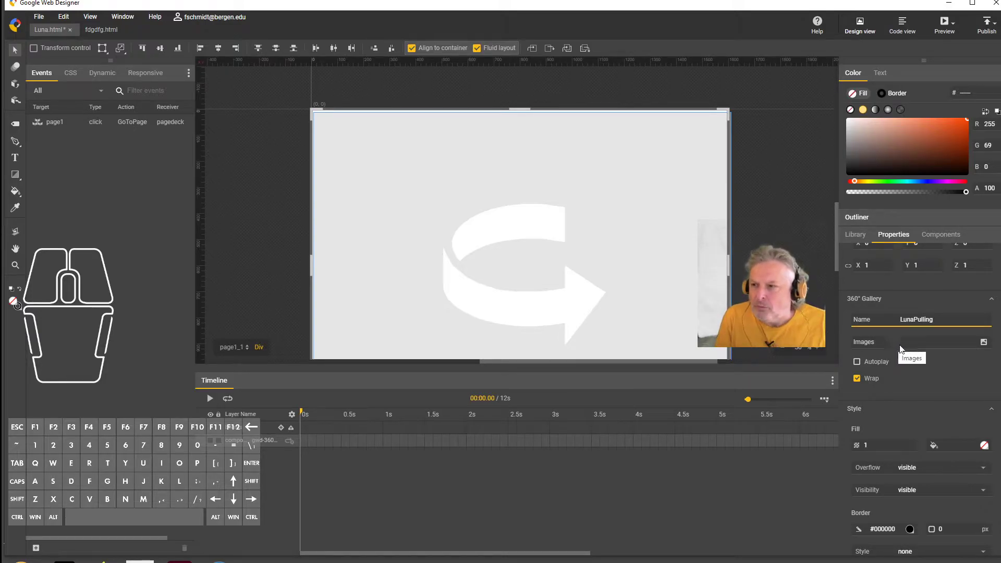
- Open the gallery's image selection, check the Downloads folder for suitable images, and cancel the file chooser
left_click(984, 343)
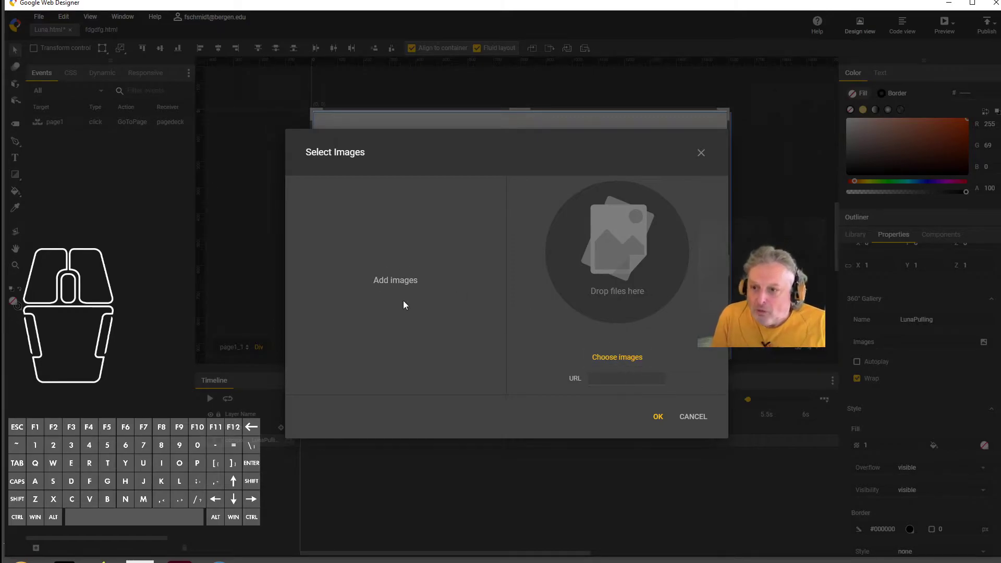
left_click(619, 355)
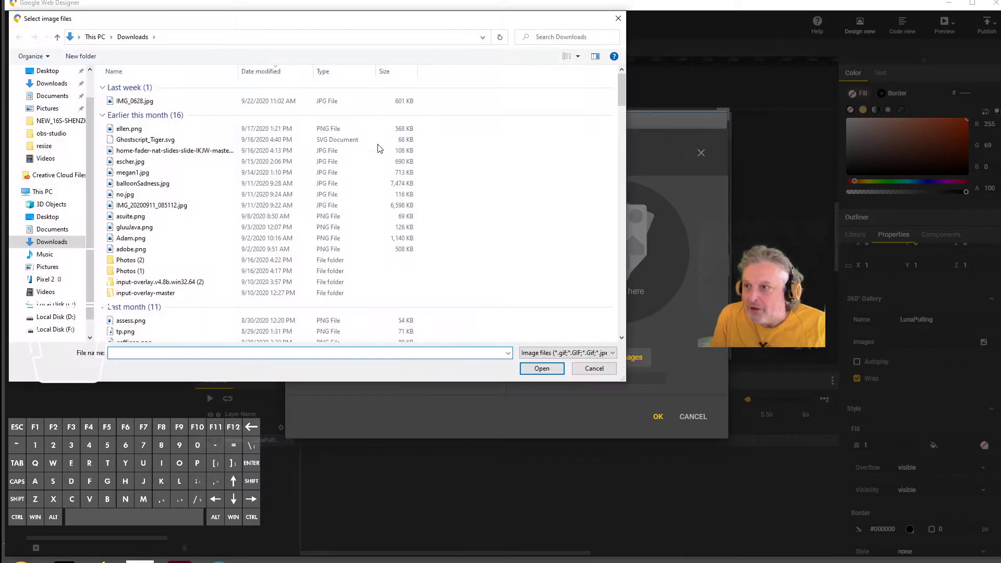
left_click_drag(270, 28, 566, 188)
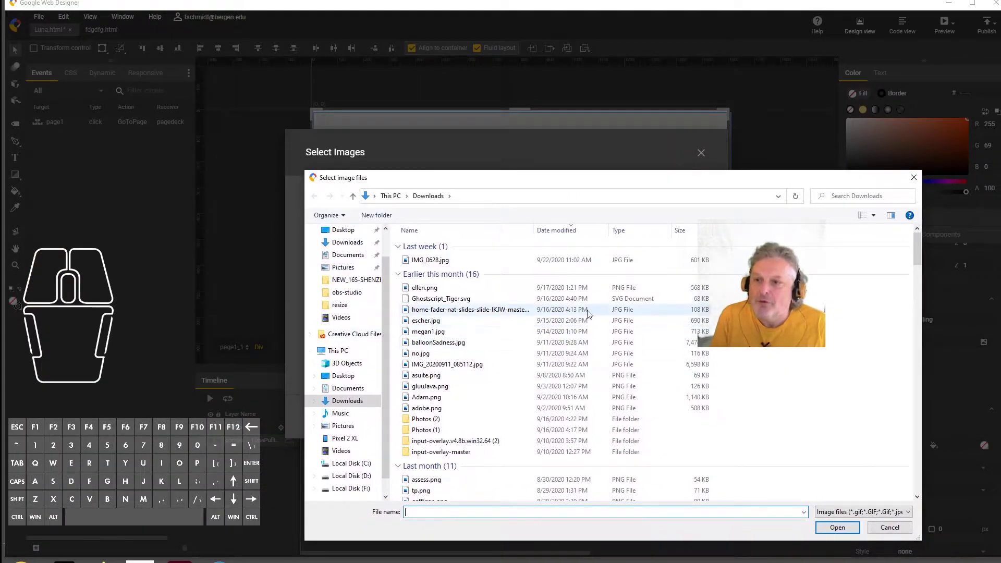
left_click(885, 526)
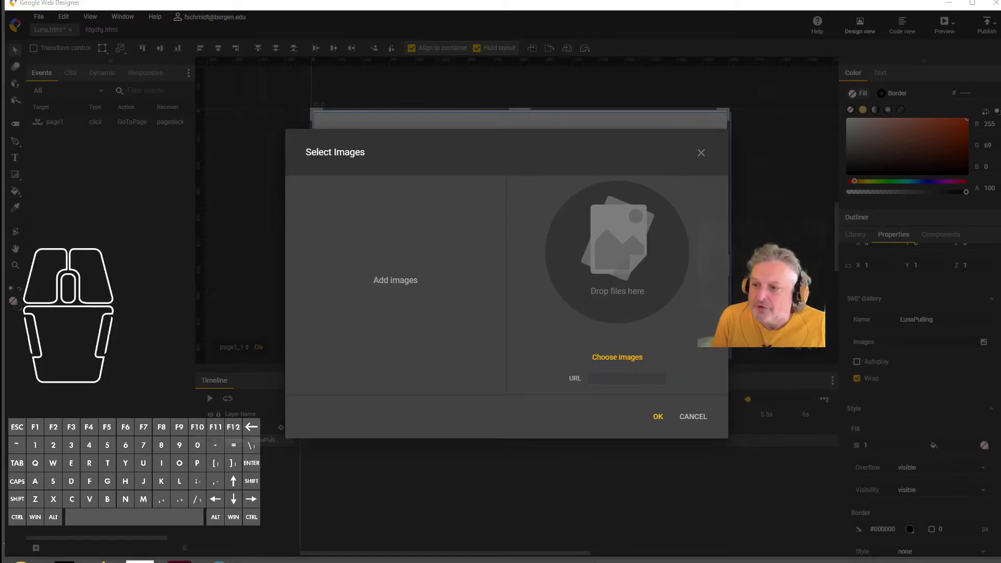
- Switch to File Explorer and look through the Downloads folder for the photo folders
left_click_drag(792, 357, 556, 99)
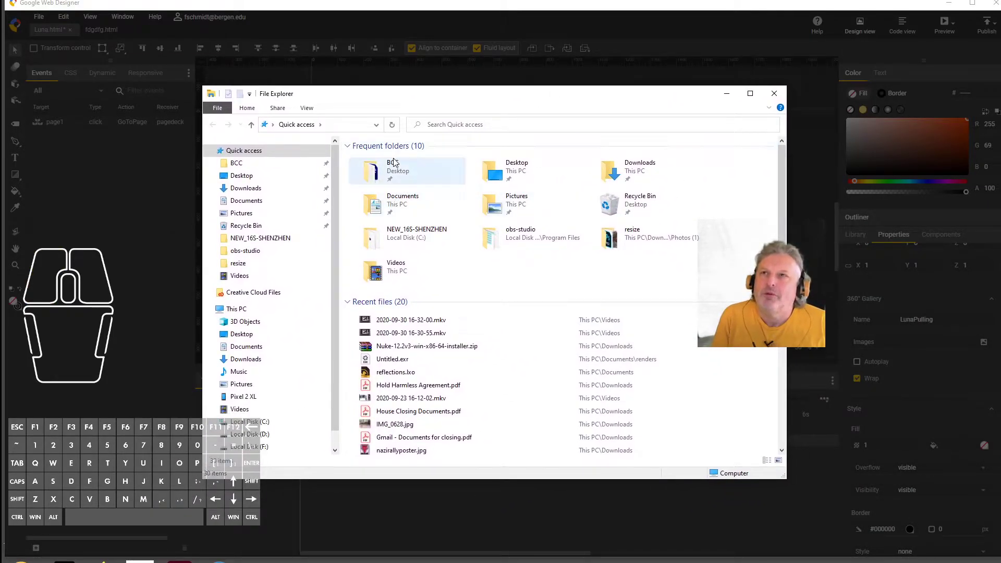
left_click(259, 191)
scroll(554, 230, "down", 20)
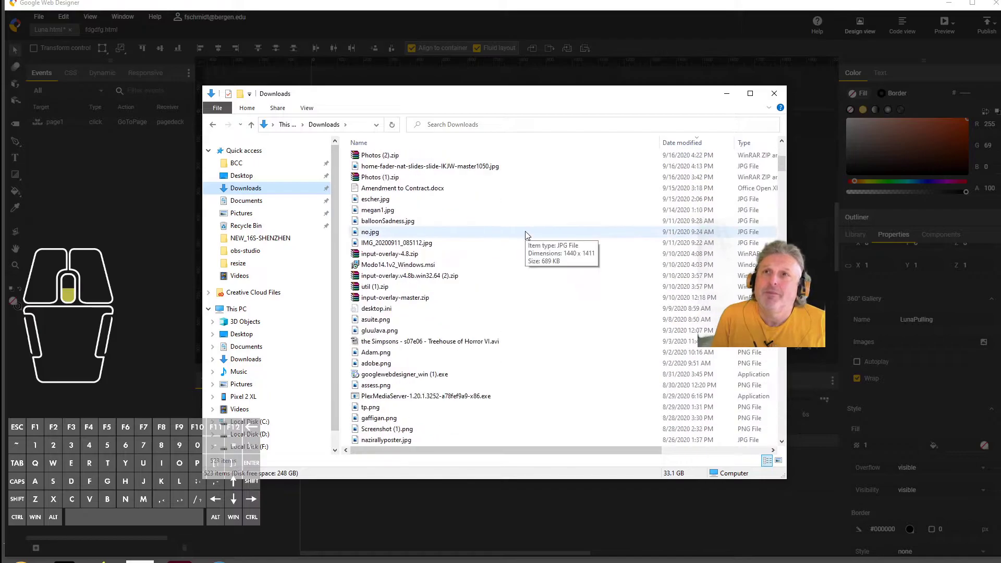
scroll(587, 303, "down", 20)
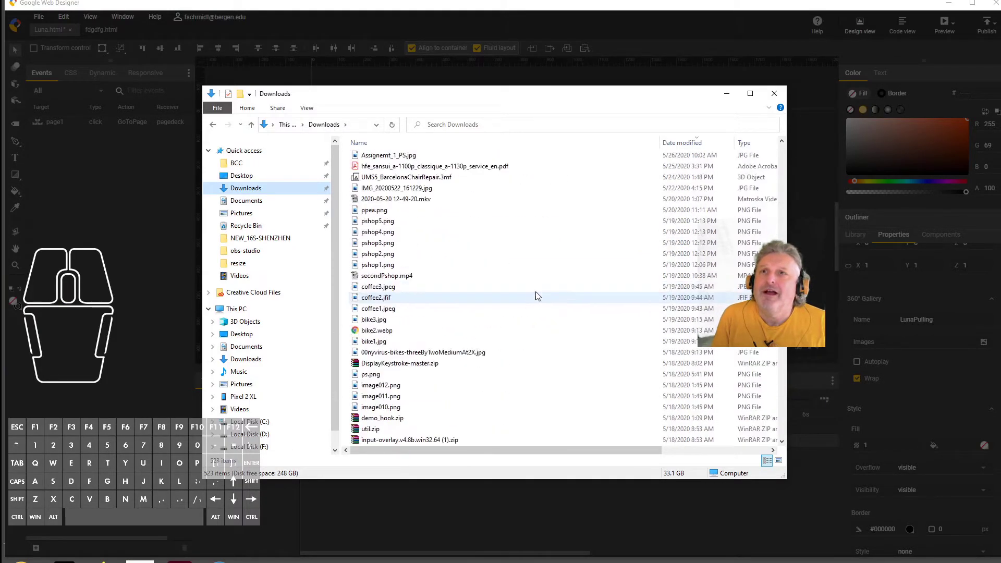
scroll(539, 293, "down", 12)
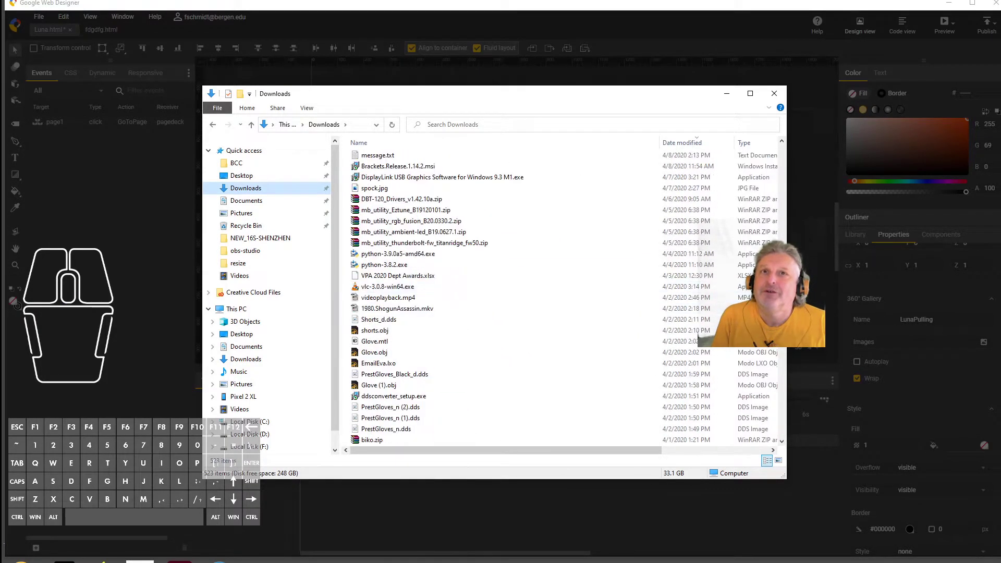
left_click_drag(598, 100, 528, 79)
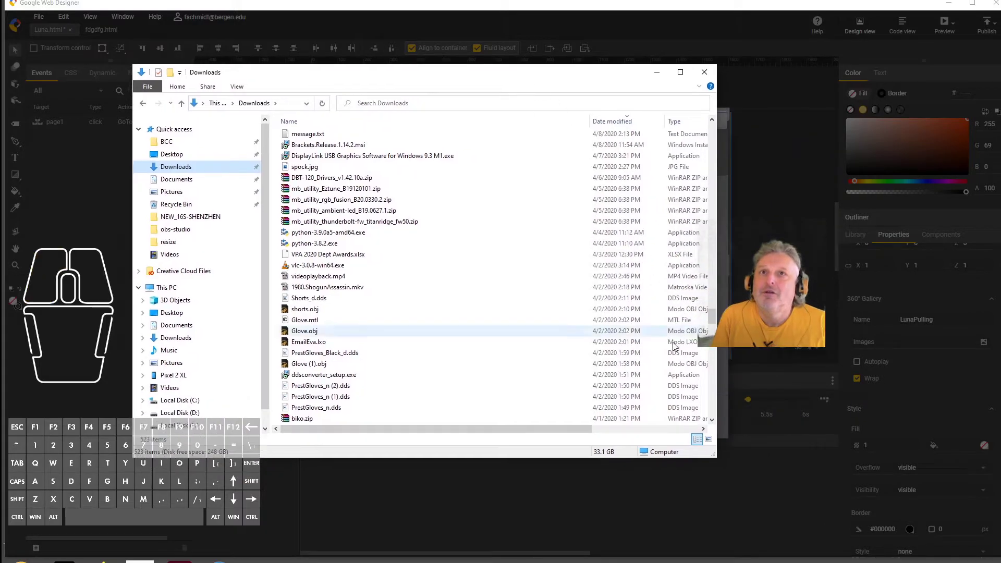
left_click_drag(712, 323, 700, 397)
- Check the contents of Photos (2), and open the resize folder inside Photos (1) to find the dog photos
double_click(305, 223)
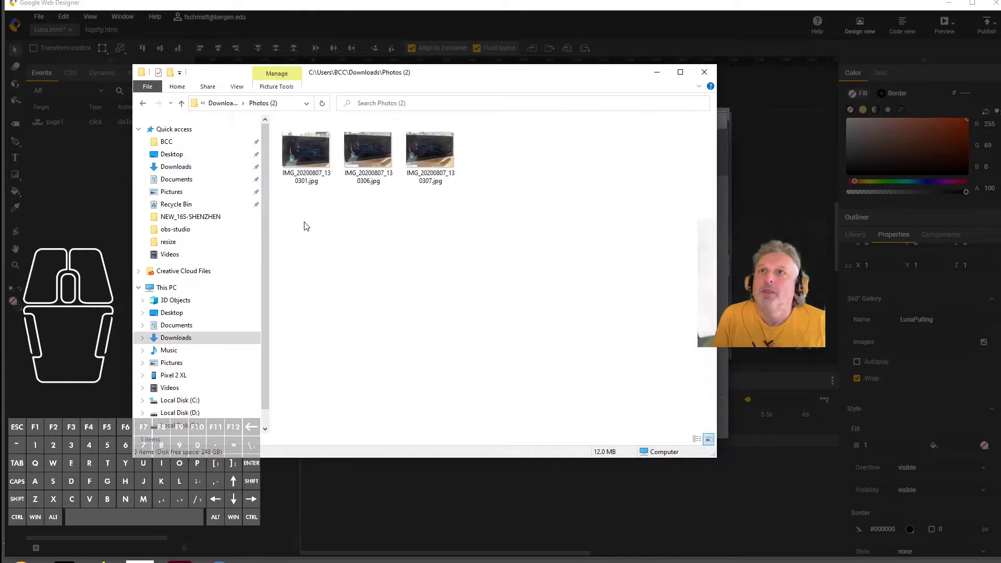
left_click(233, 104)
scroll(317, 334, "down", 4)
left_click(317, 334)
double_click(317, 334)
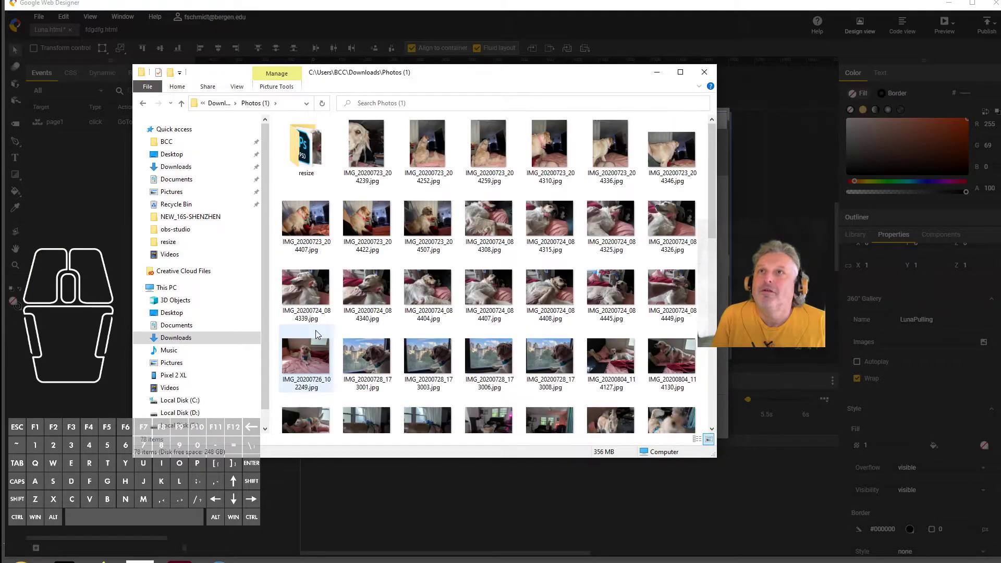
double_click(301, 158)
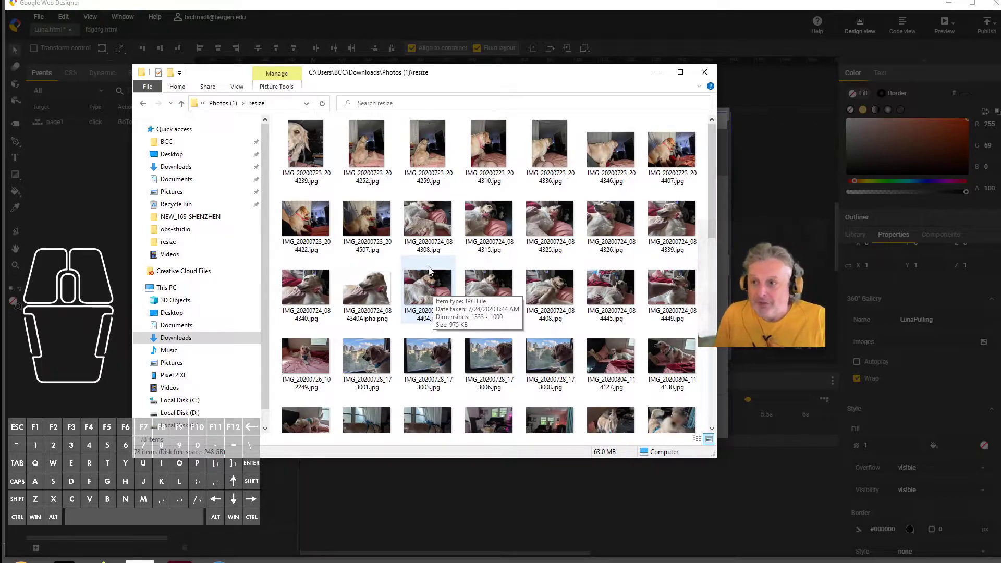
left_click(182, 104)
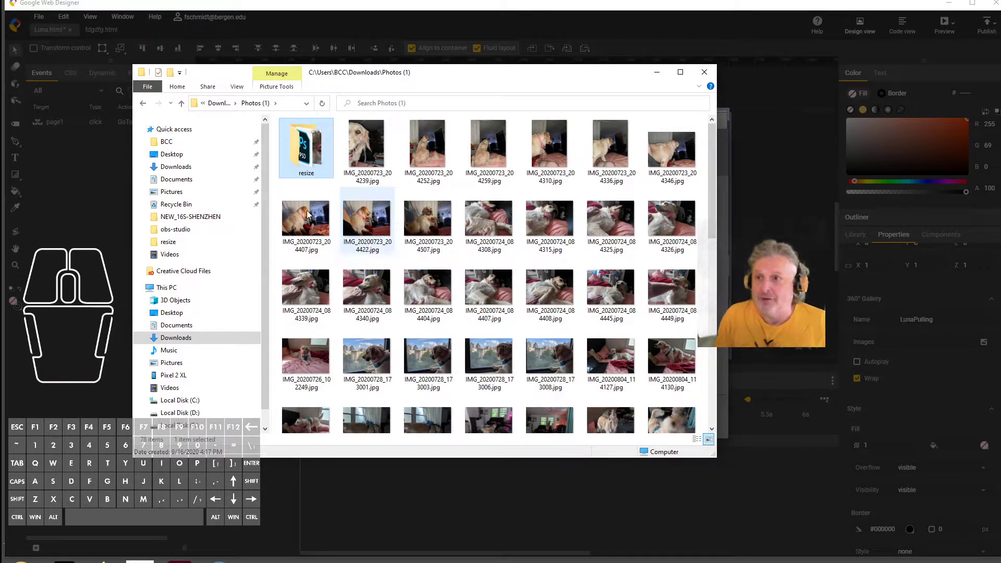
double_click(304, 150)
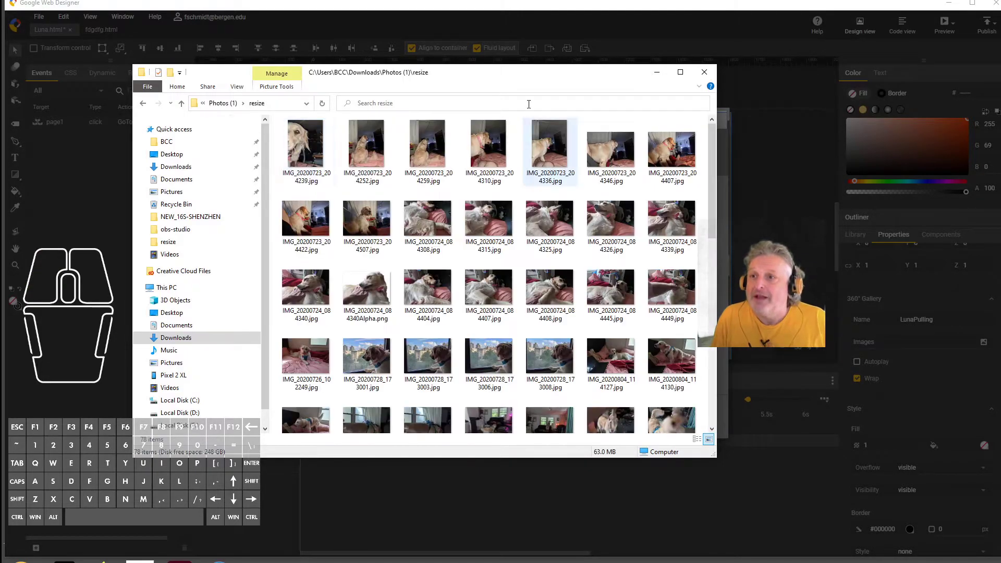
- Move the resize folder window aside and add IMG_20200804_122244, 122251, 115310, 115312 and 115316 to the gallery's image list
left_click_drag(490, 76, 1000, 67)
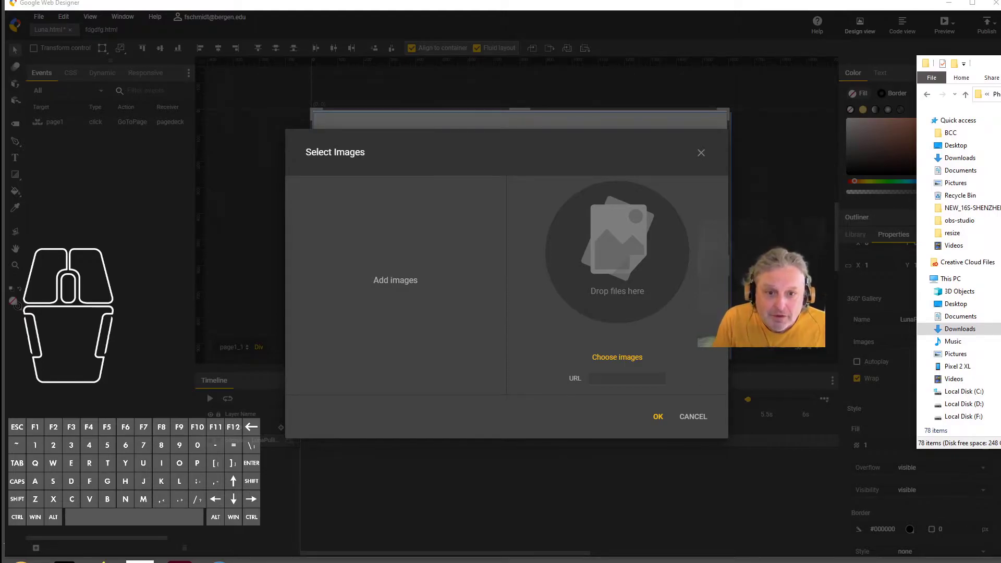
left_click_drag(1000, 261, 613, 271)
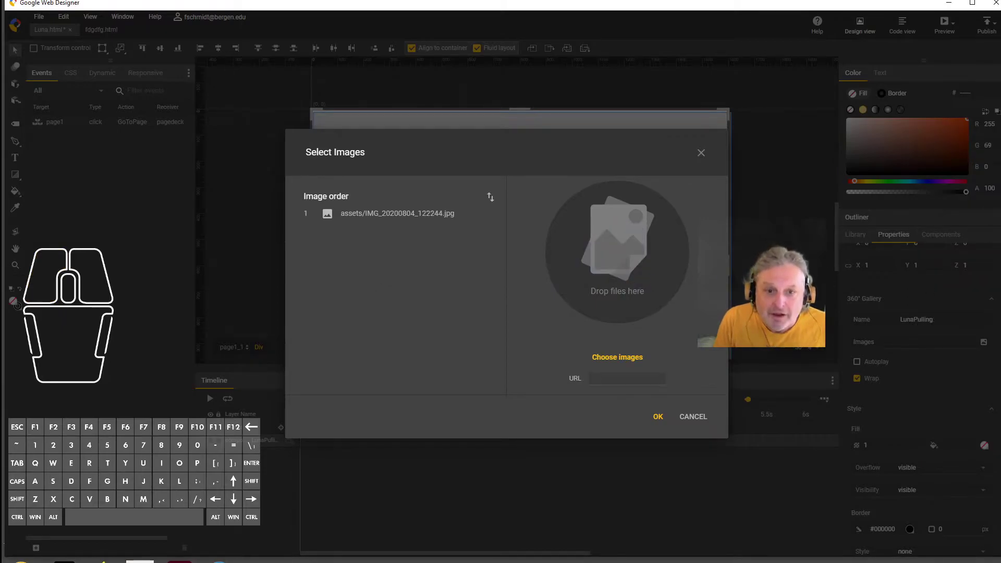
left_click_drag(1000, 261, 631, 255)
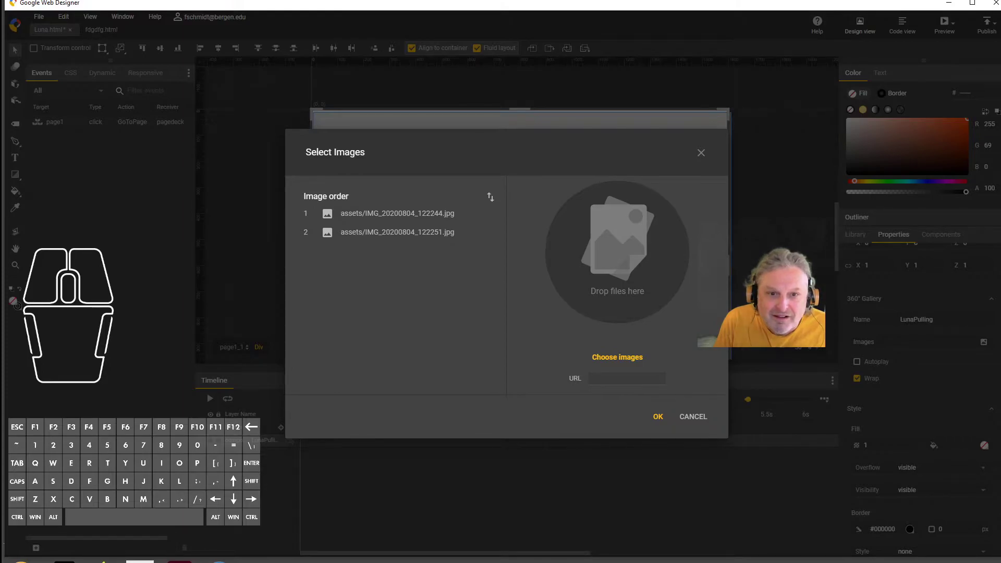
left_click_drag(782, 271, 616, 264)
left_click_drag(782, 271, 630, 262)
left_click_drag(782, 271, 613, 258)
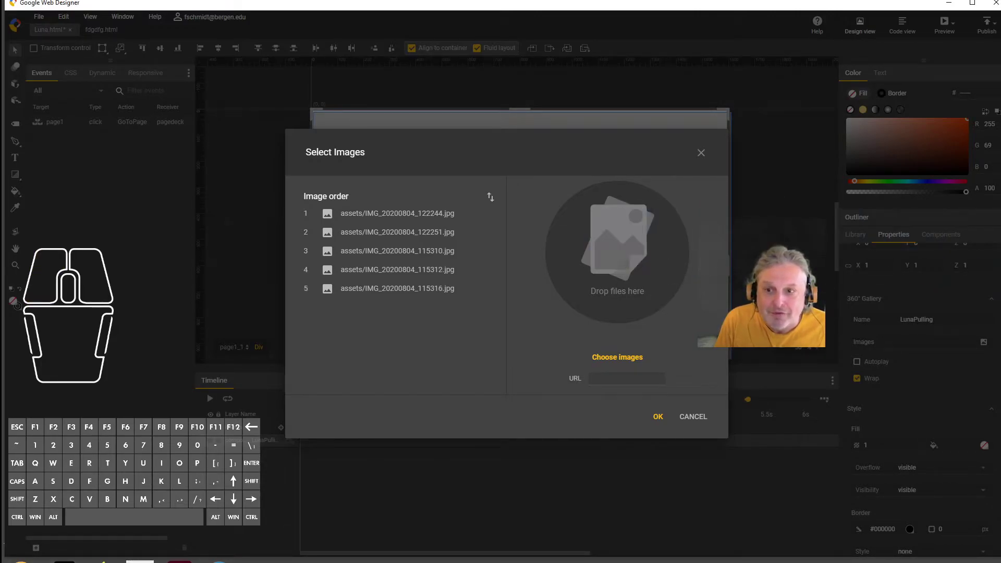
- Add IMG_20200804_115318, 115333, 115335 and 122301 to the gallery's image list and confirm the selection
left_click_drag(782, 271, 620, 258)
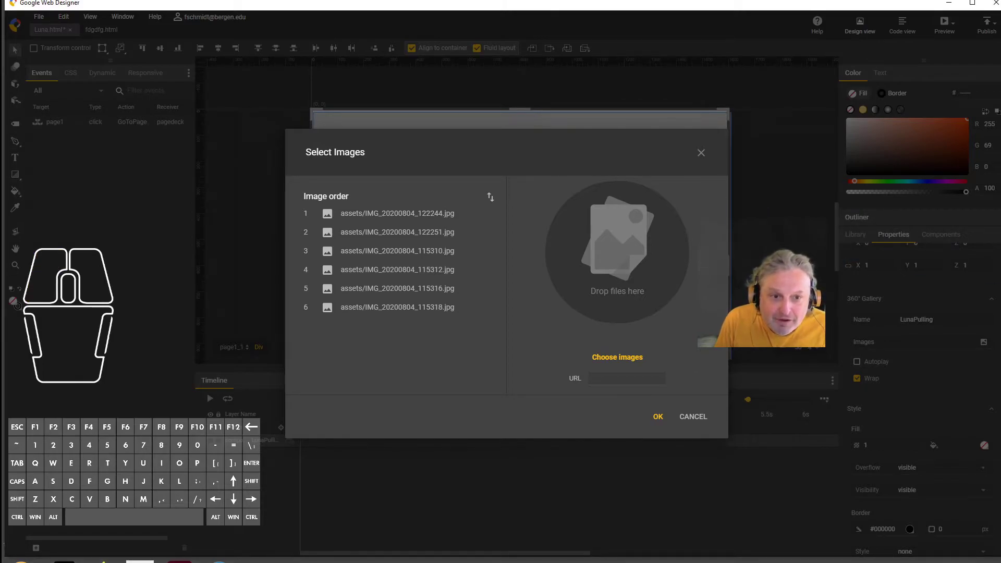
left_click_drag(782, 271, 615, 258)
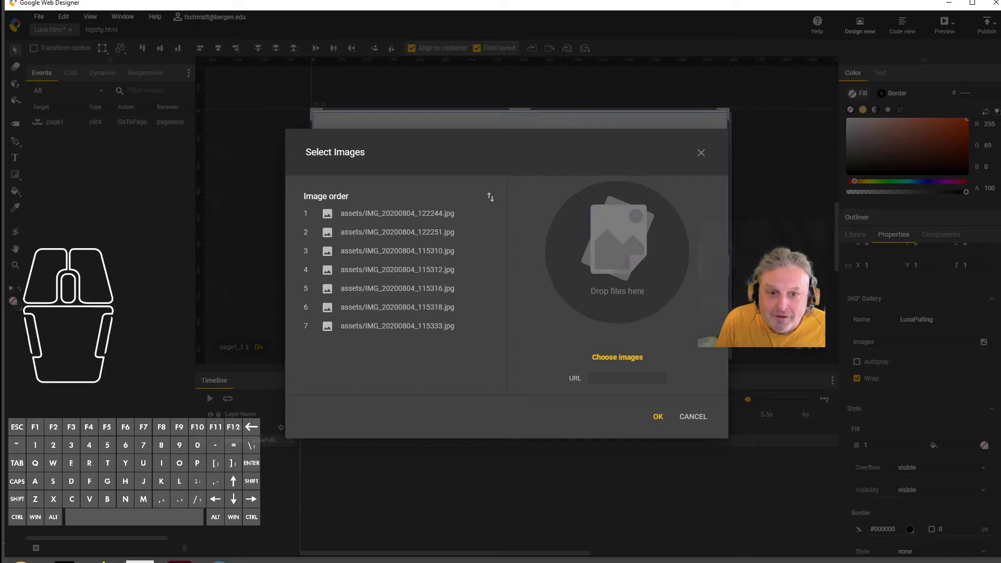
left_click_drag(782, 271, 615, 259)
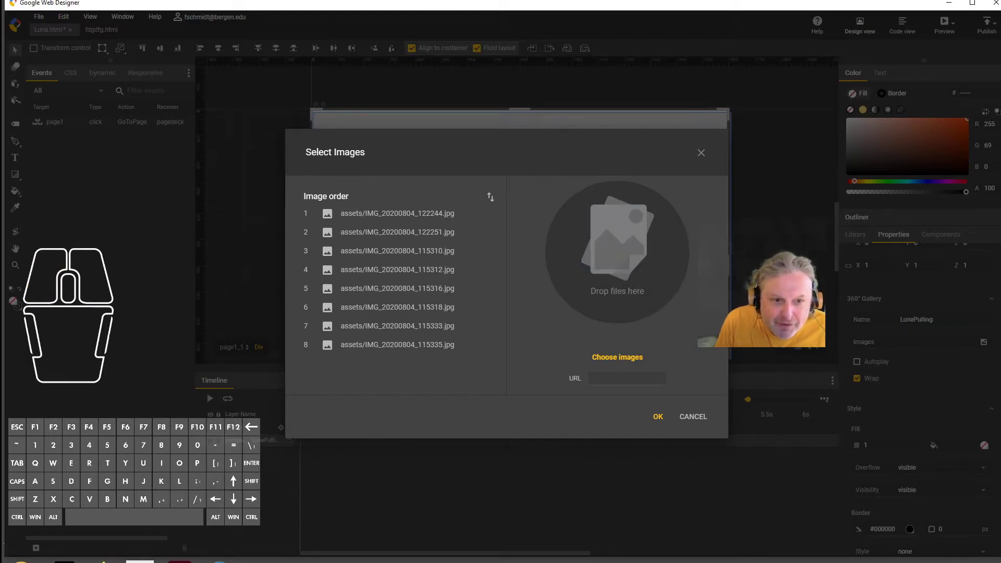
left_click_drag(782, 271, 603, 278)
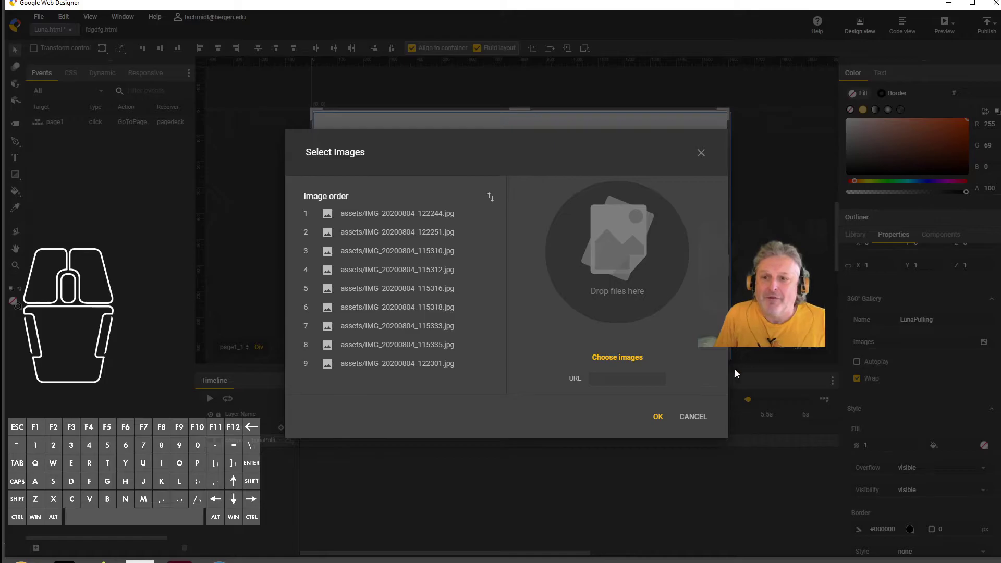
left_click(658, 417)
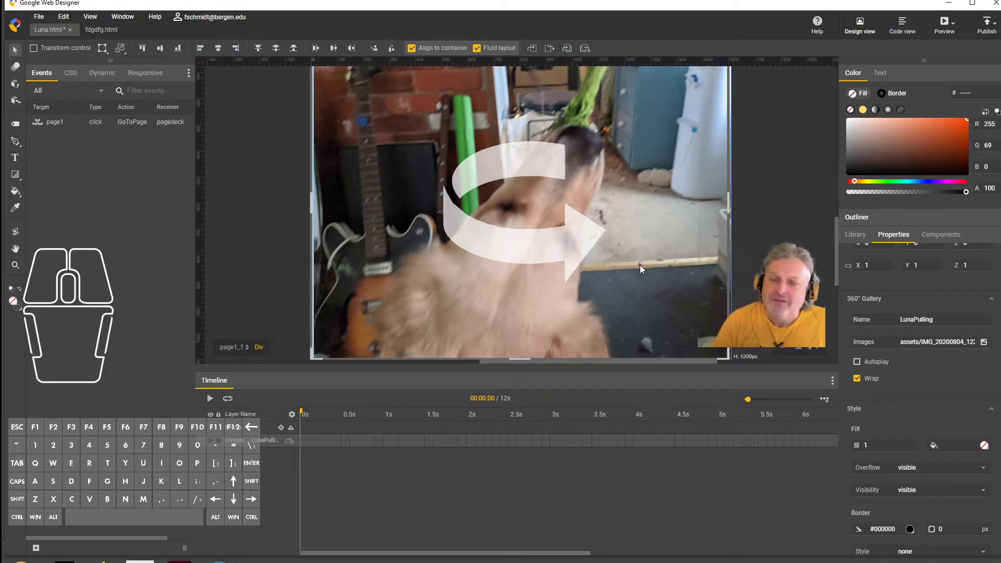
- Preview the project in the browser and minimise the browser windows to return to the design
left_click(945, 24)
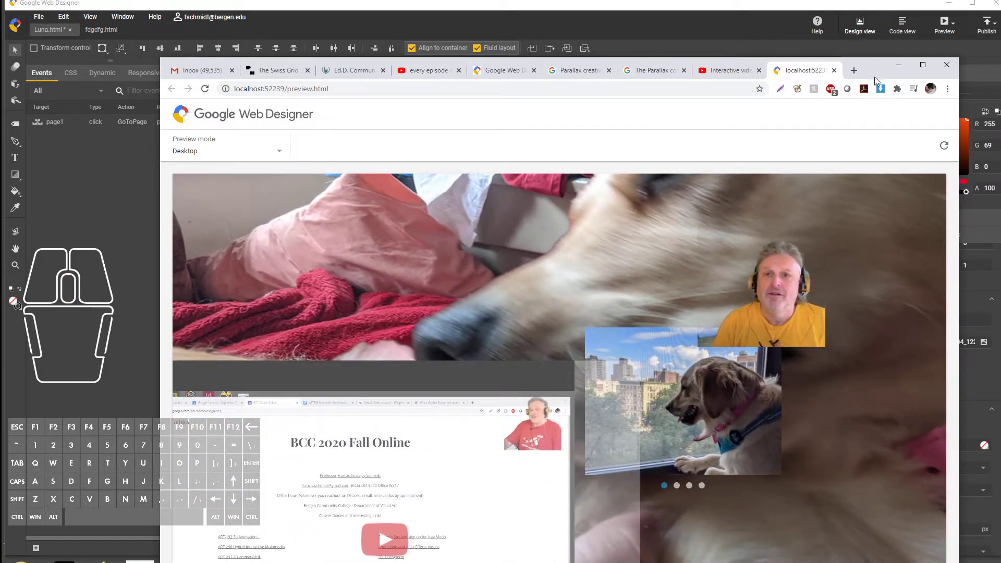
left_click(898, 64)
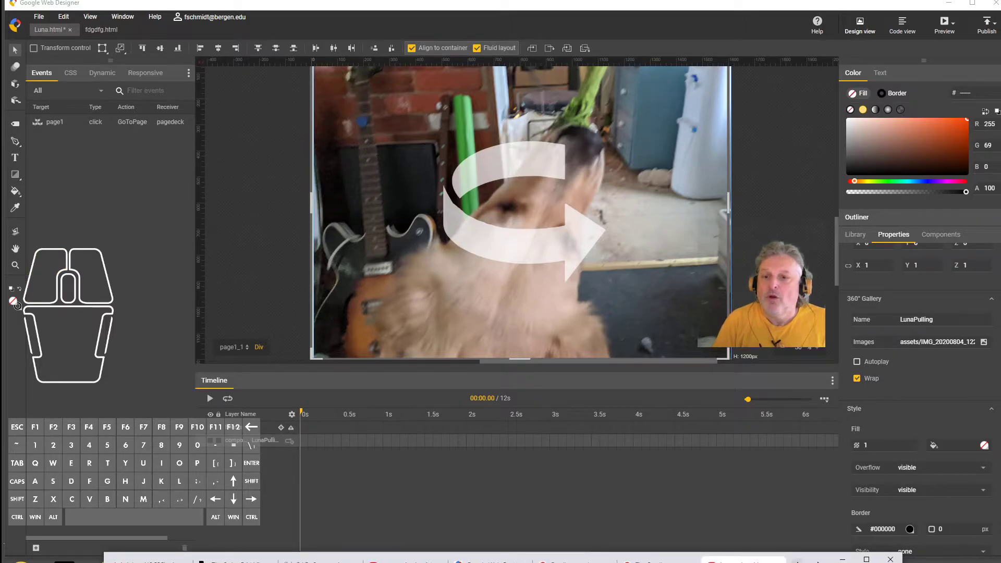
left_click(841, 559)
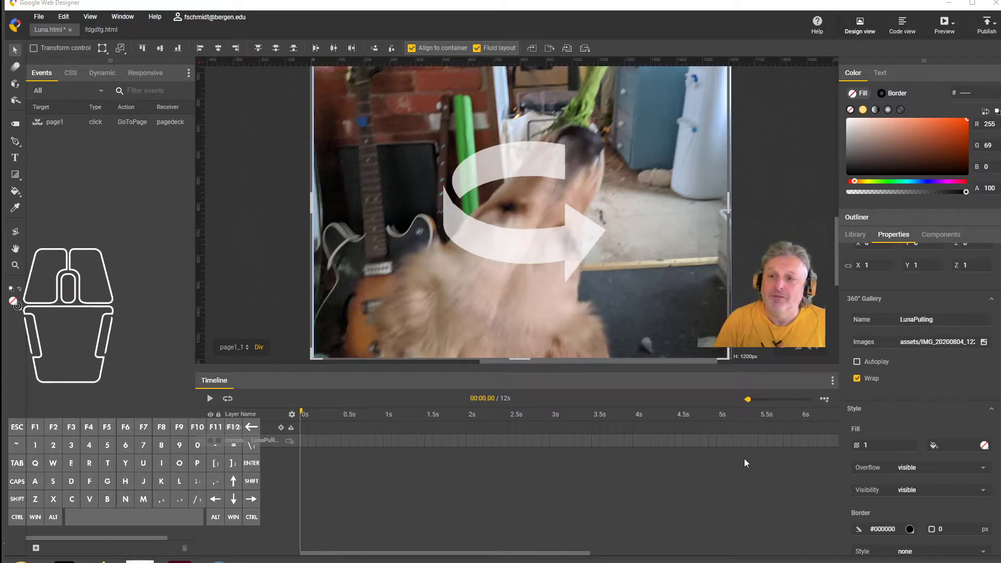
- Switch to page1 and place a Button component over the swipeable gallery on the dog photo
left_click(229, 348)
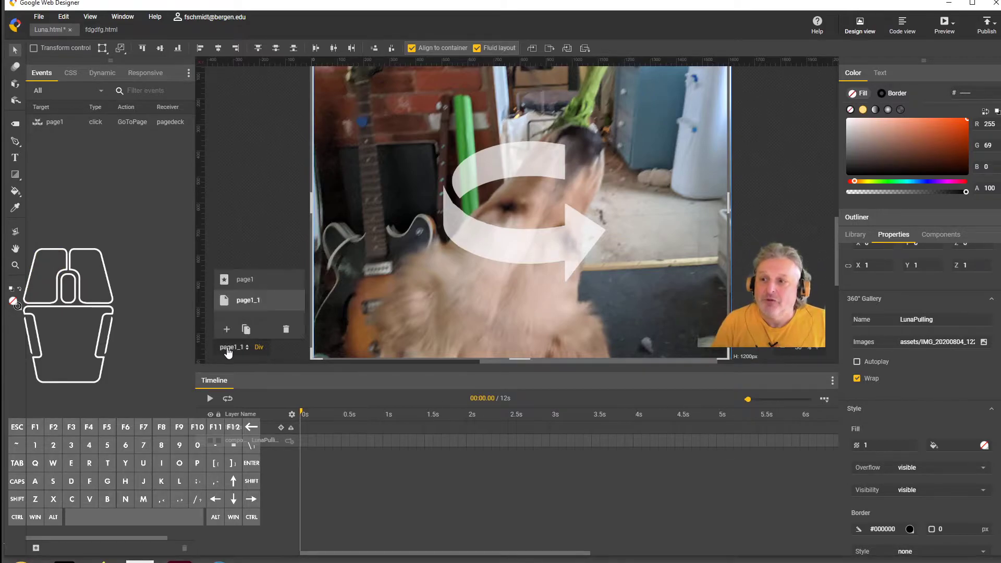
left_click(244, 279)
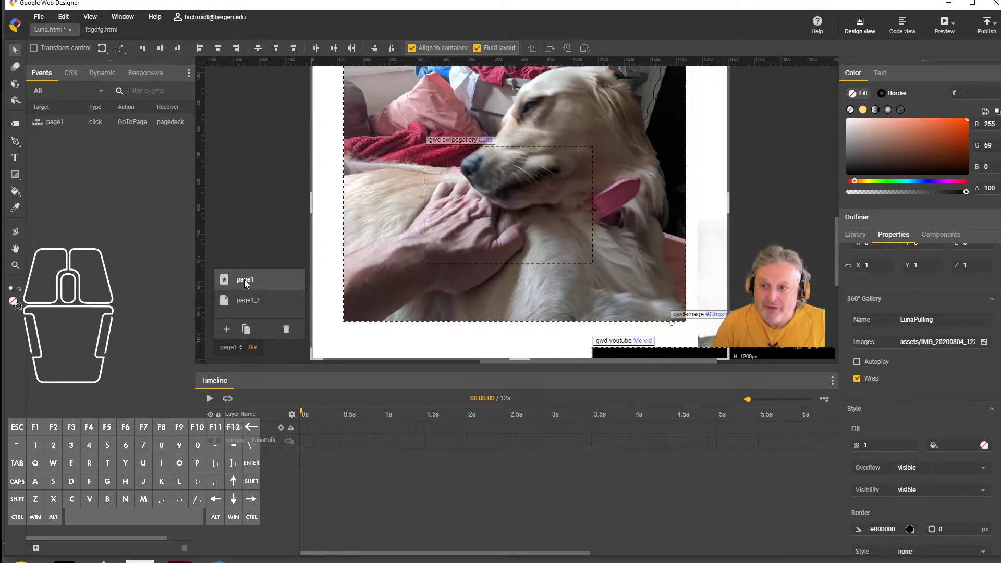
left_click(948, 236)
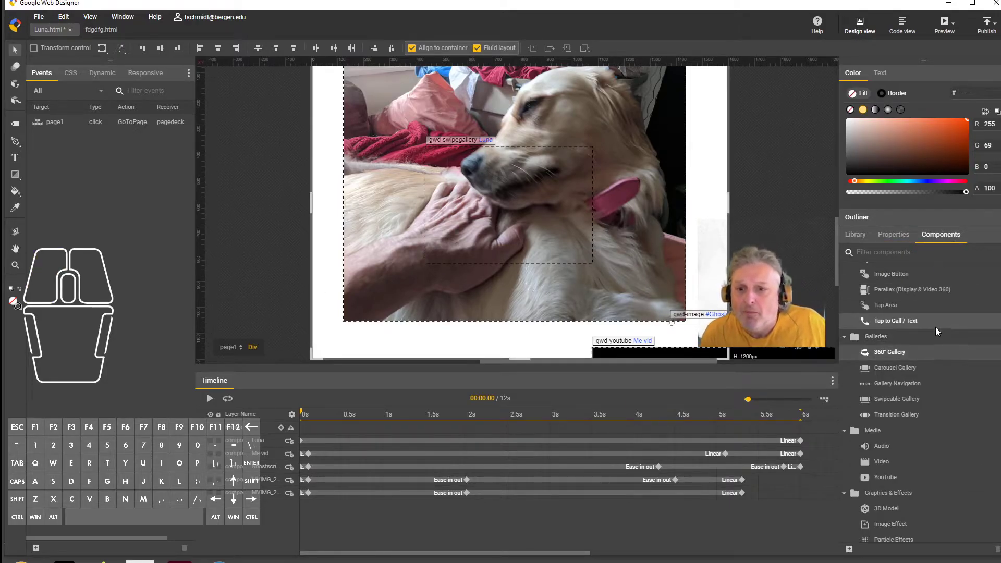
scroll(936, 327, "down", 5)
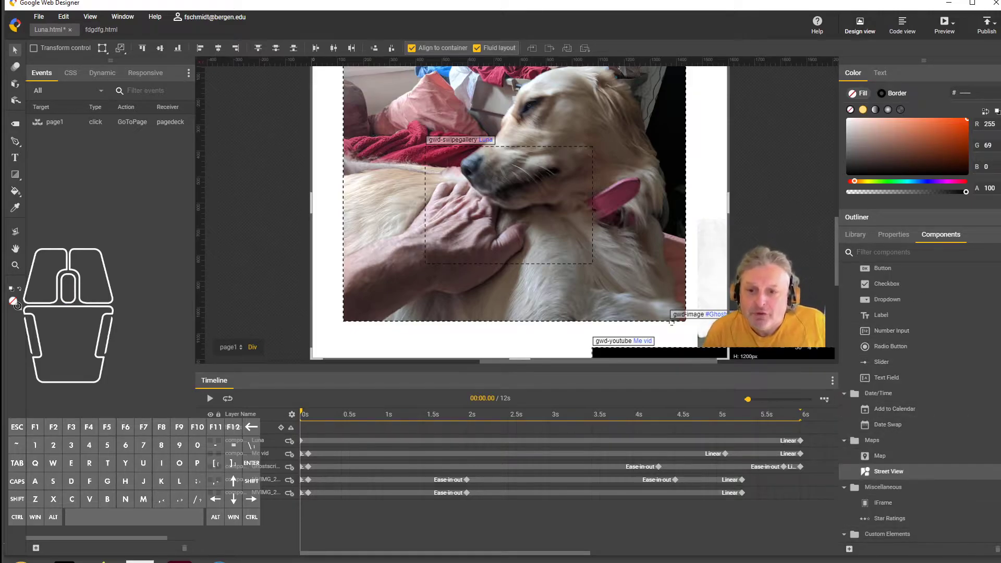
left_click_drag(998, 472, 998, 449)
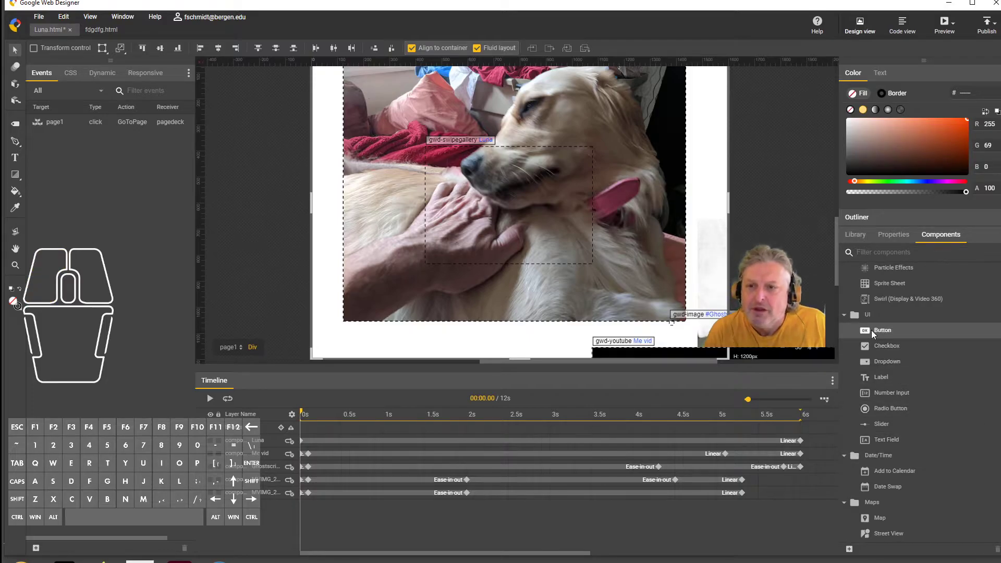
left_click_drag(871, 330, 507, 159)
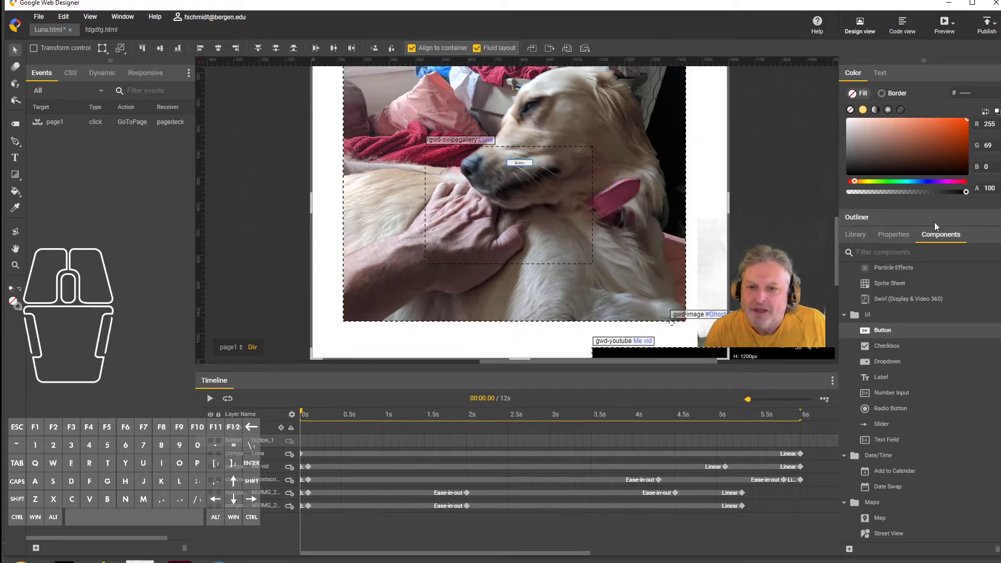
- Enlarge the button to 330 × 79 px with its width and height linked
left_click(894, 234)
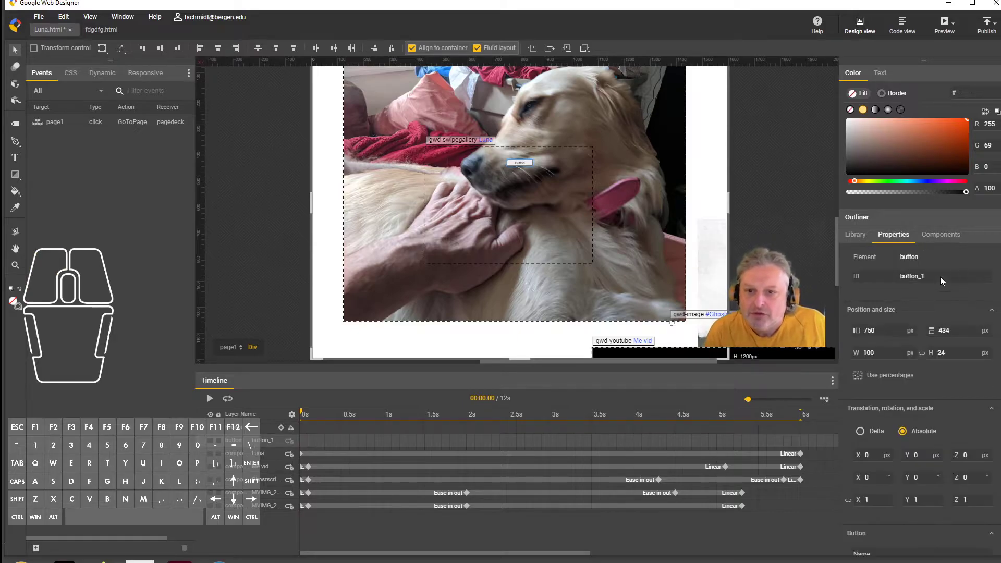
left_click(921, 354)
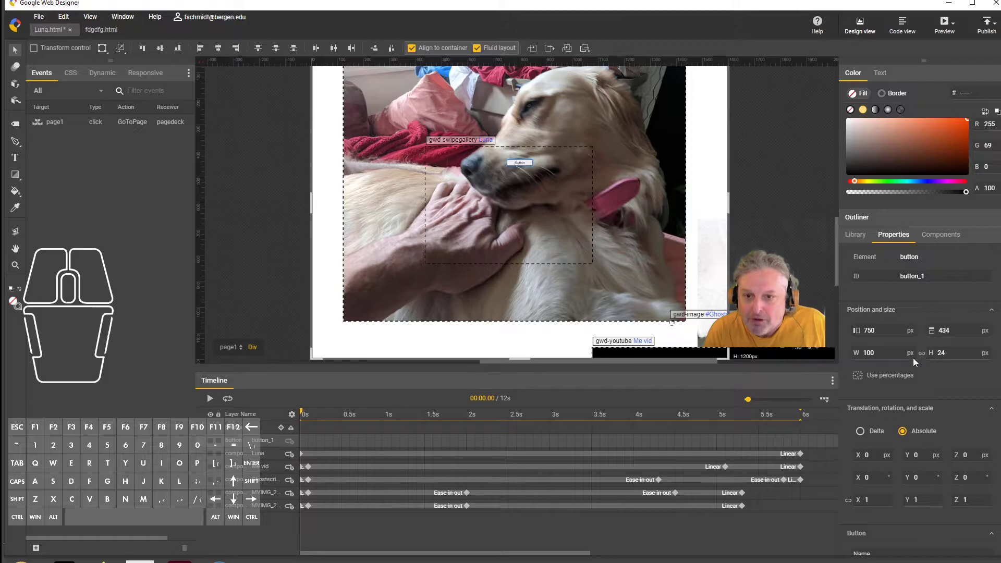
left_click_drag(893, 355, 1000, 355)
- Name the button PullGallery
scroll(917, 379, "down", 4)
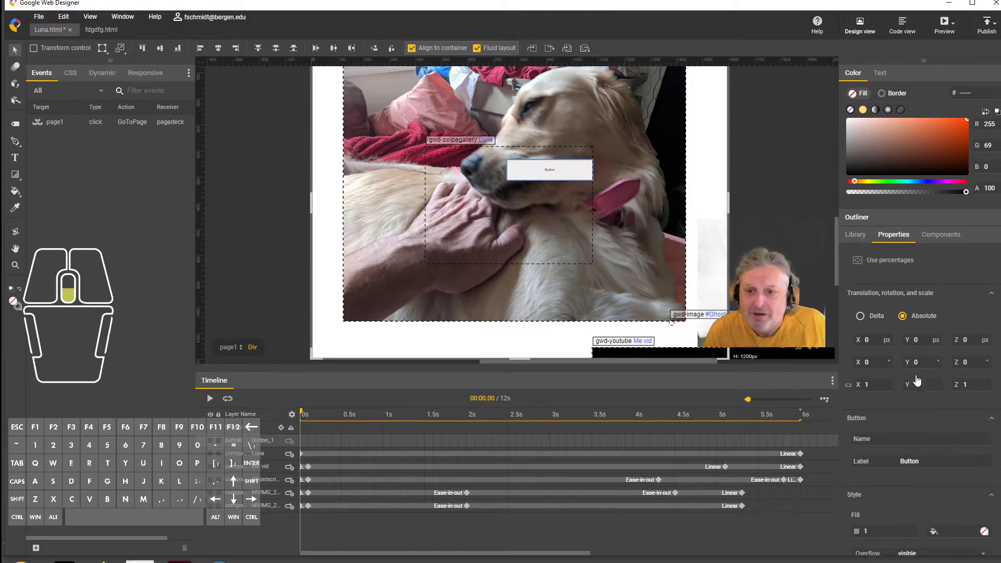
left_click(920, 350)
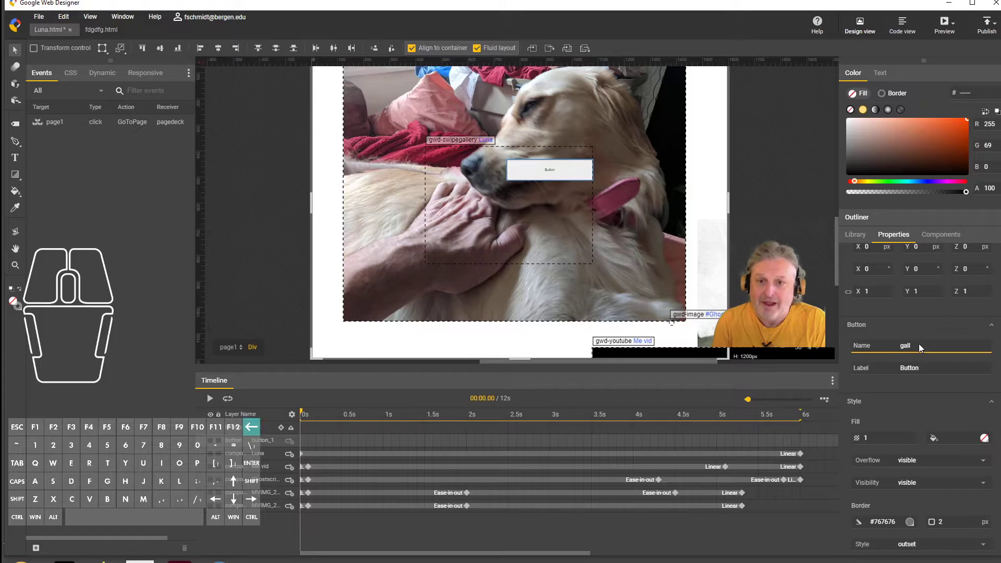
type("Pu")
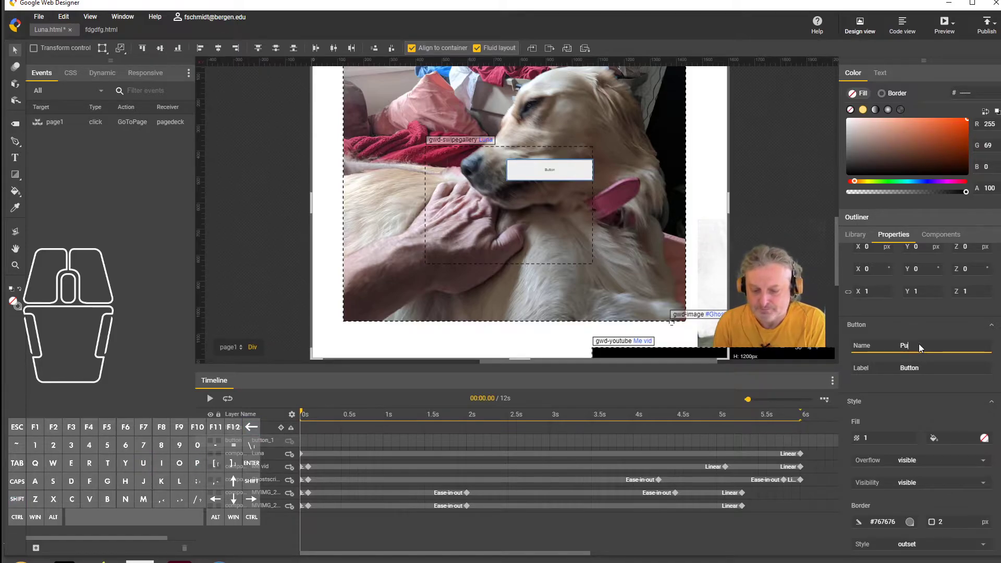
type("llGallery")
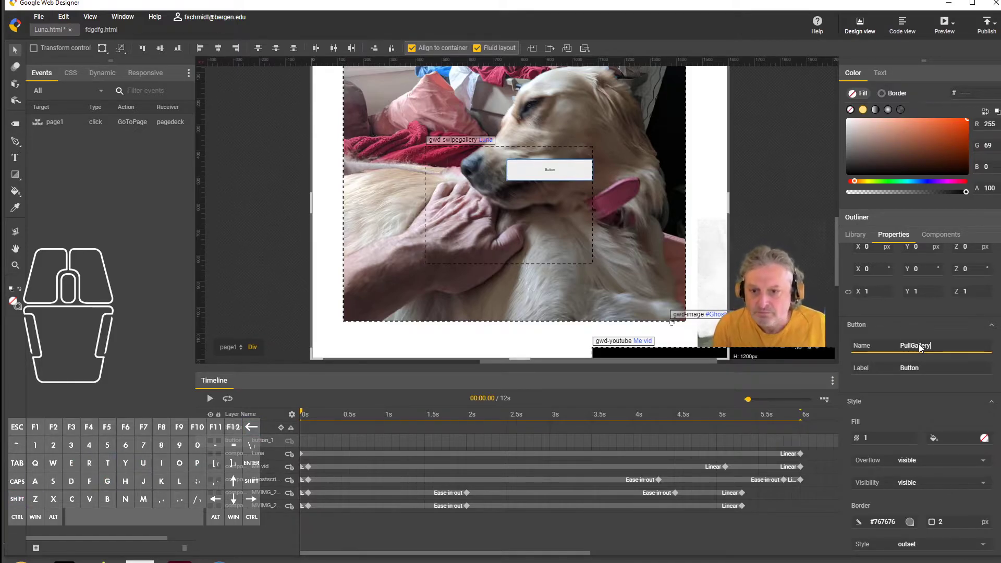
- Set the button's label to "See Luna Pull"
scroll(933, 365, "down", 2)
scroll(912, 392, "up", 2)
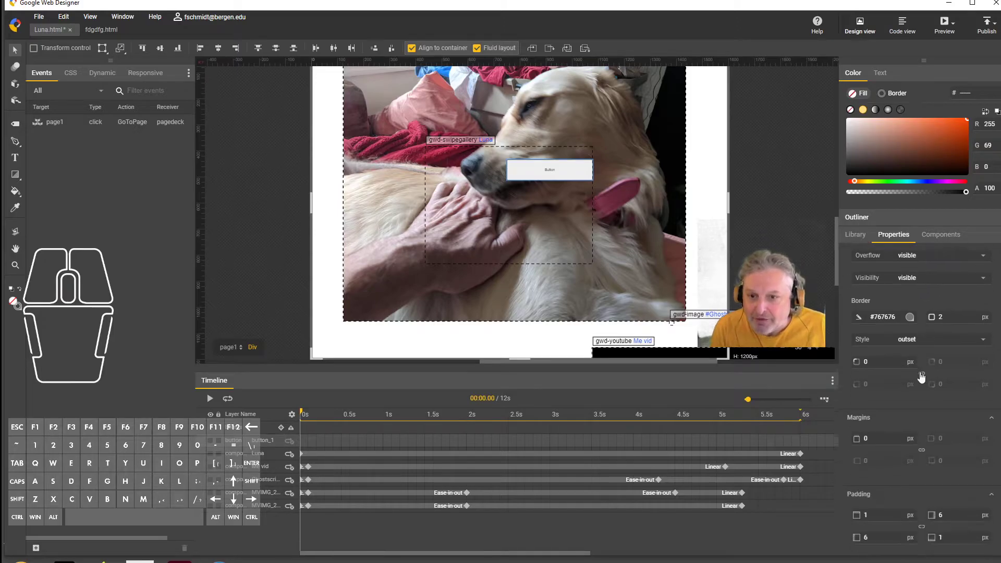
scroll(918, 414, "up", 1)
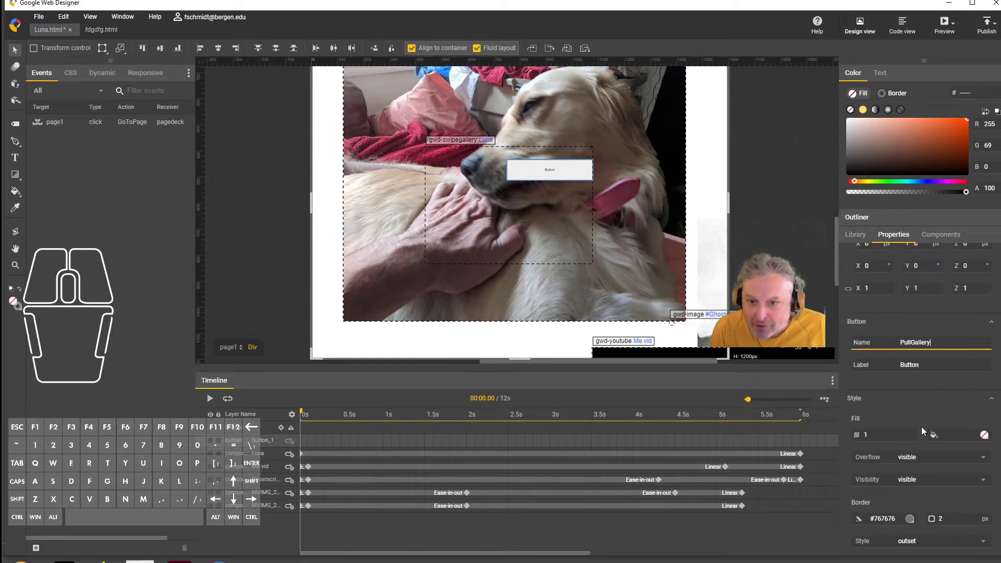
scroll(912, 415, "up", 2)
left_click(925, 470)
left_click_drag(924, 470, 879, 463)
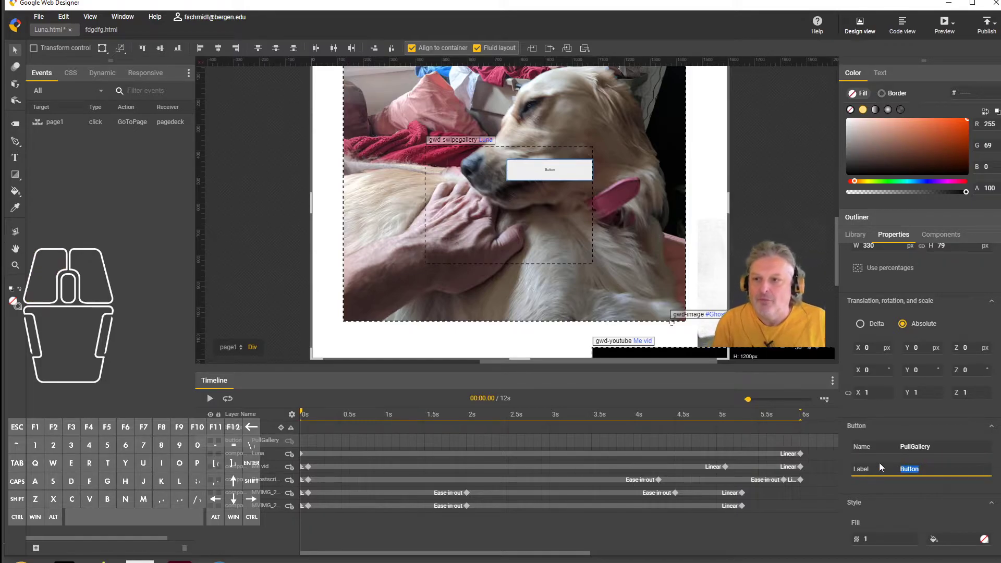
type("See Lu")
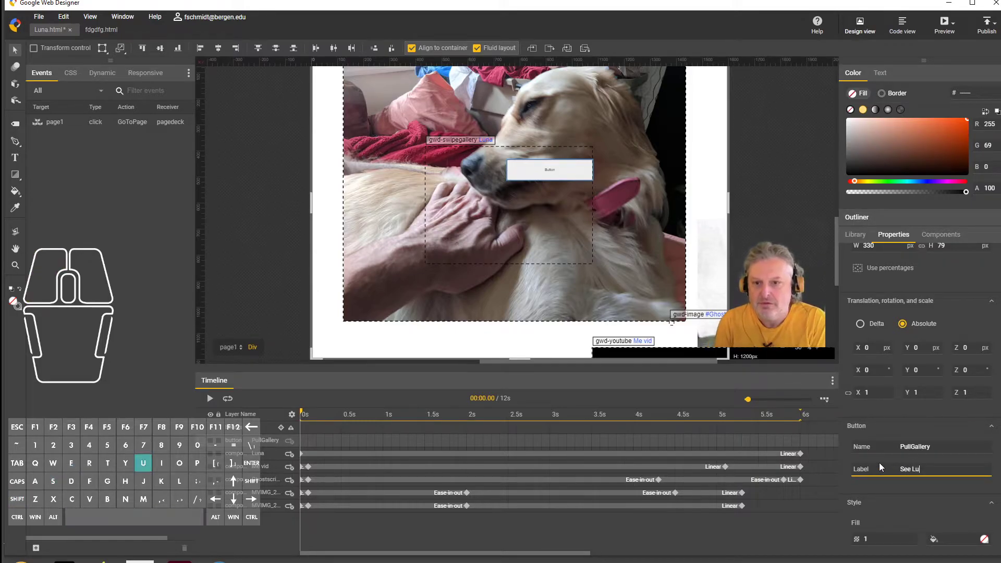
type("na Pull")
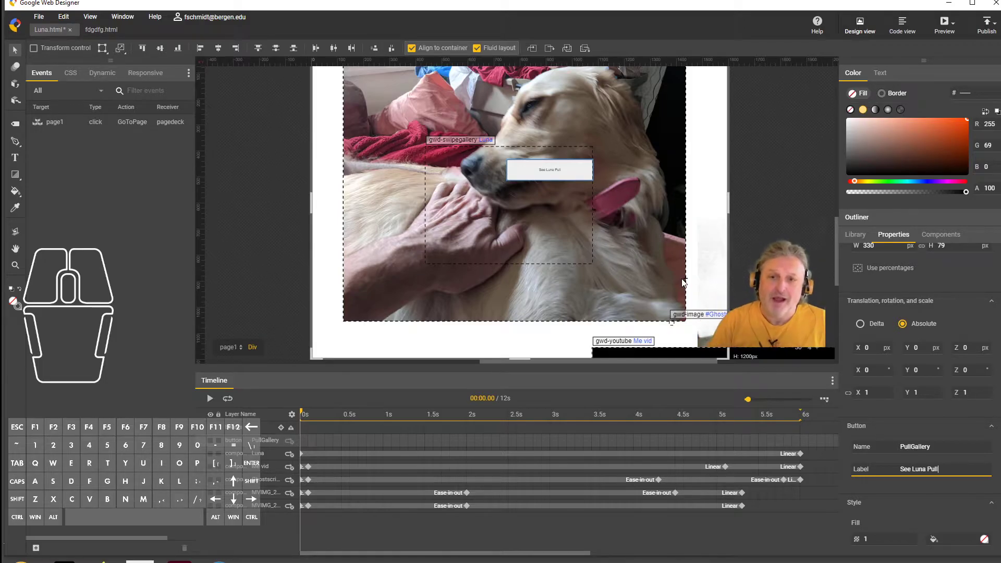
- Add a click event to the See Luna Pull button that makes pagedeck go to page1_1
scroll(914, 360, "up", 2)
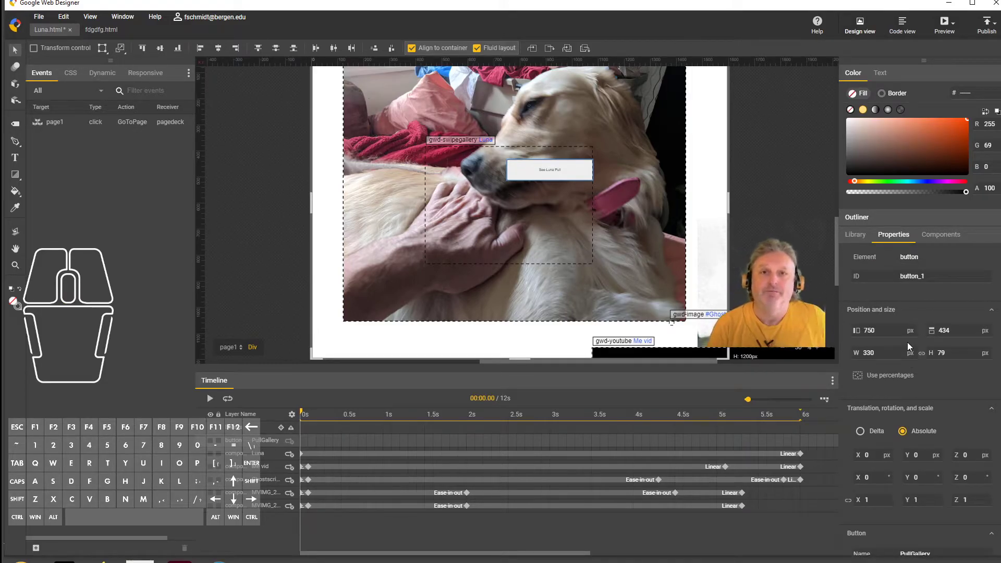
left_click(36, 548)
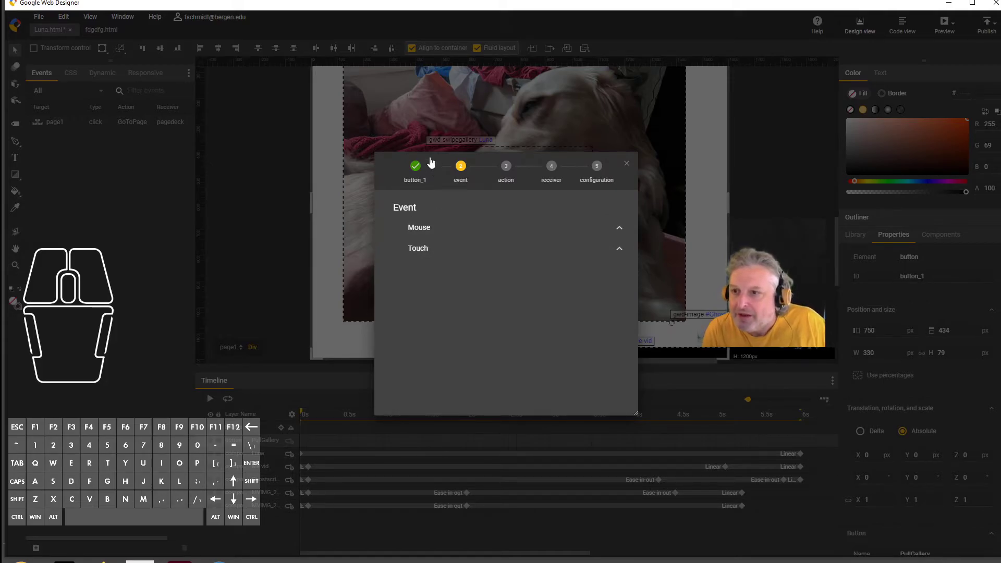
left_click(448, 228)
left_click(443, 252)
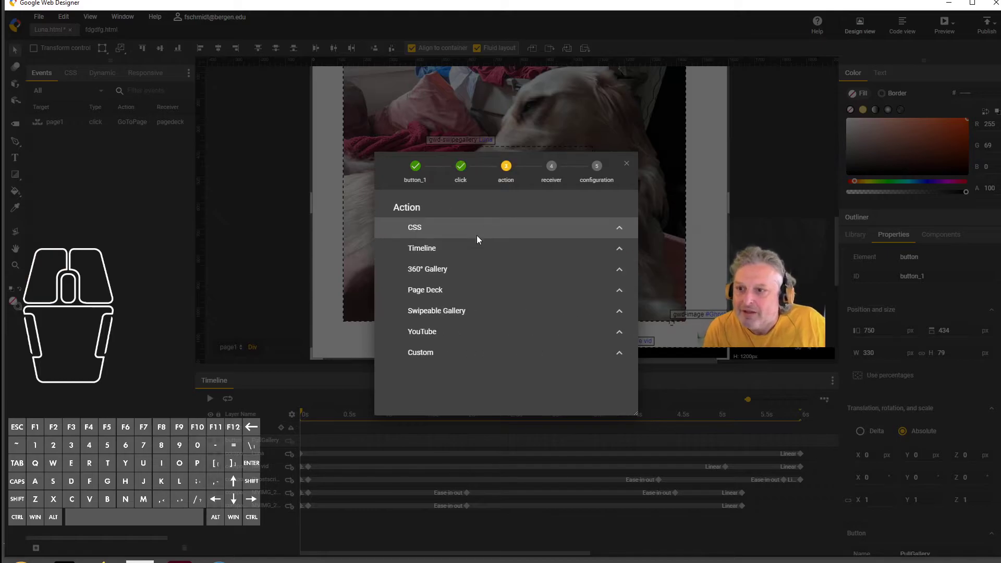
left_click(504, 295)
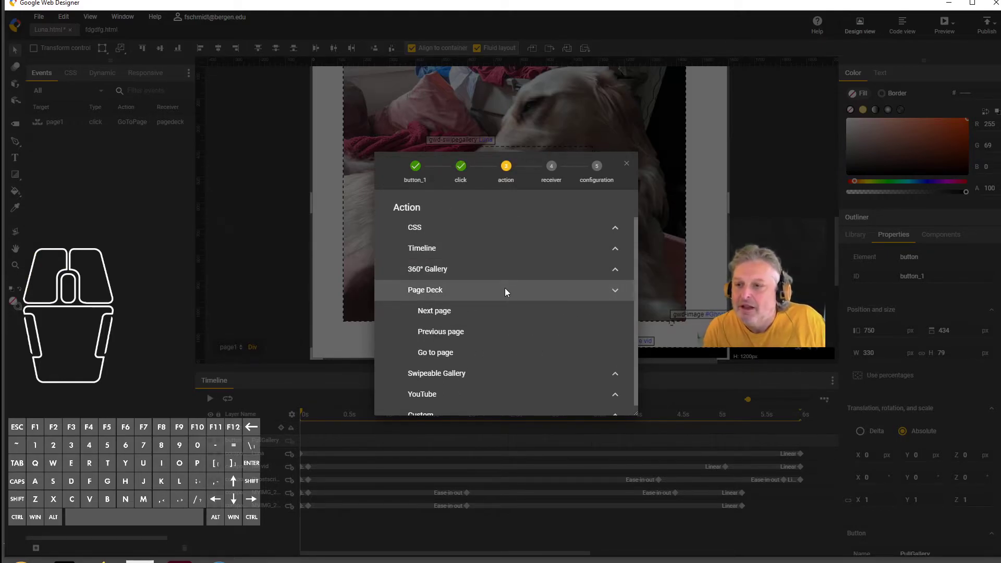
left_click(495, 352)
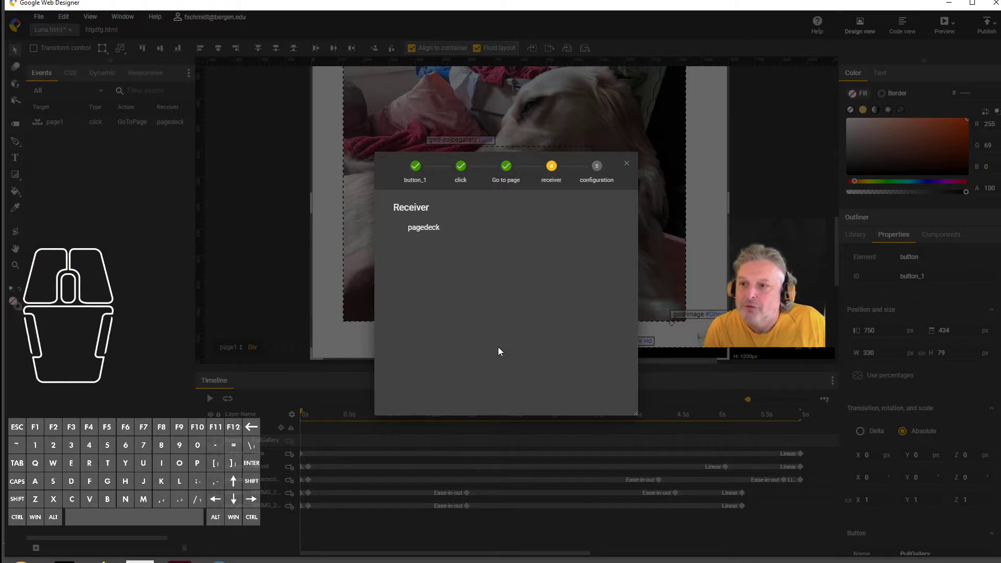
left_click(444, 233)
left_click(538, 230)
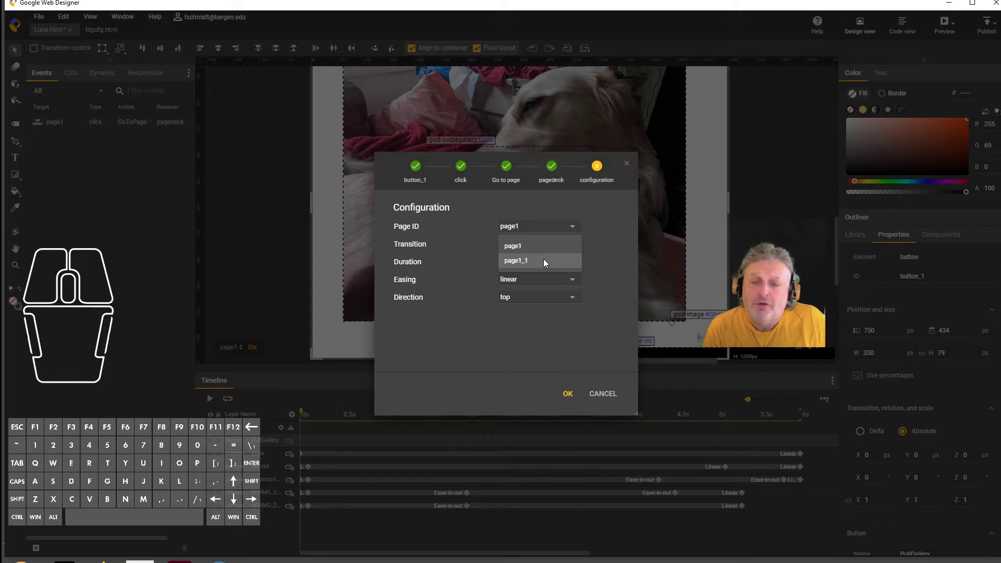
left_click(543, 258)
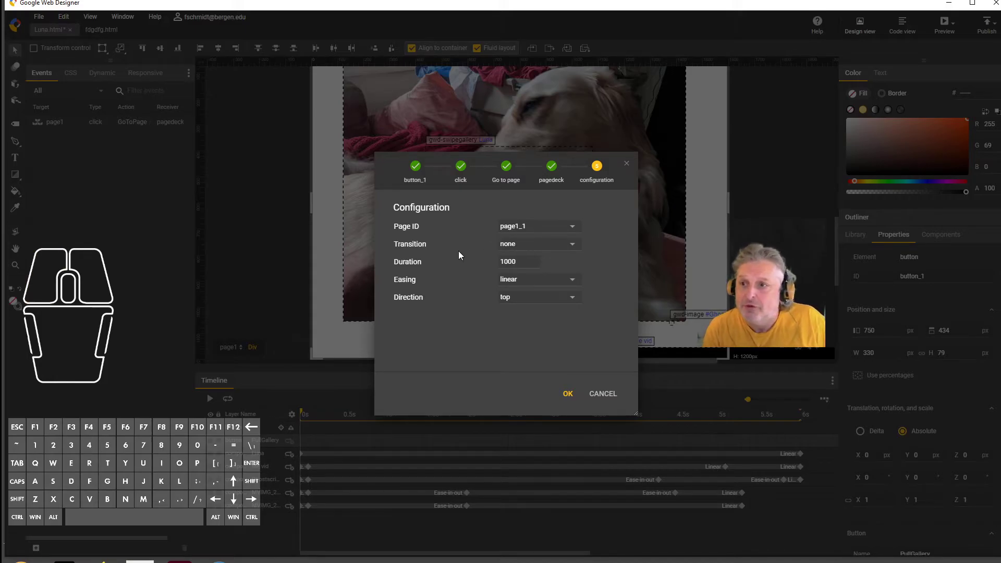
- Give the page change a slide transition with ease-in-out easing and right direction, and save the event
left_click(569, 245)
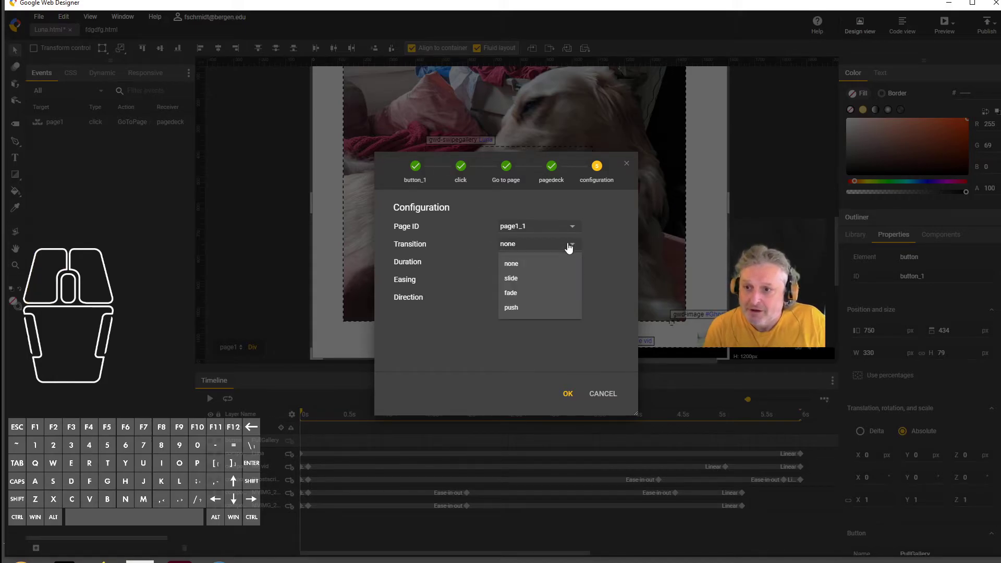
left_click(559, 278)
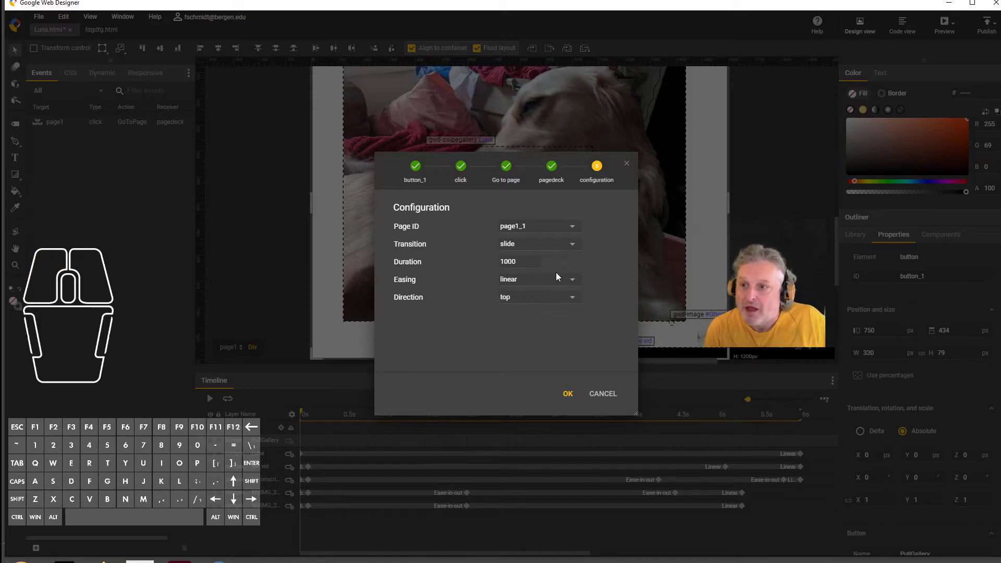
left_click(559, 284)
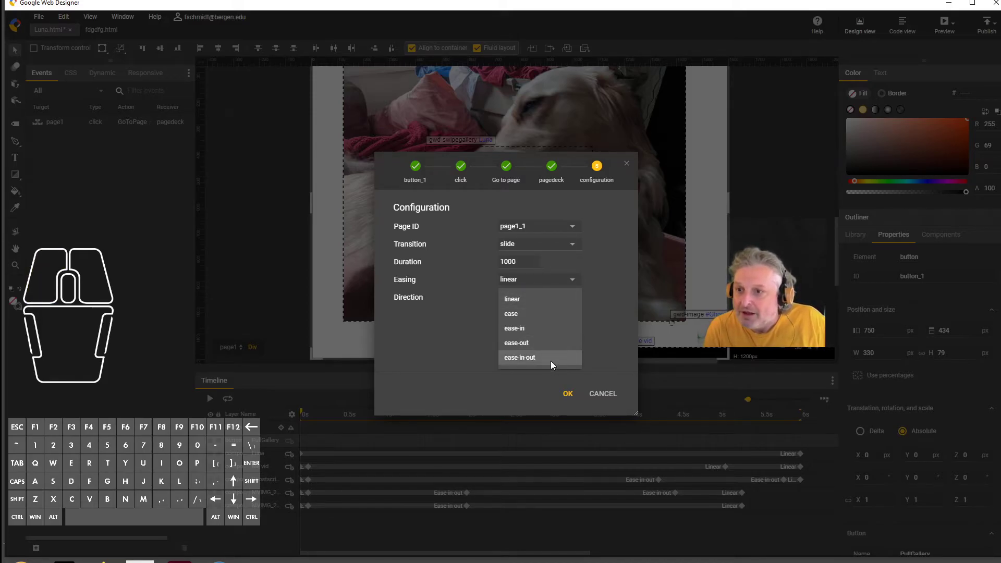
left_click(550, 359)
left_click(553, 304)
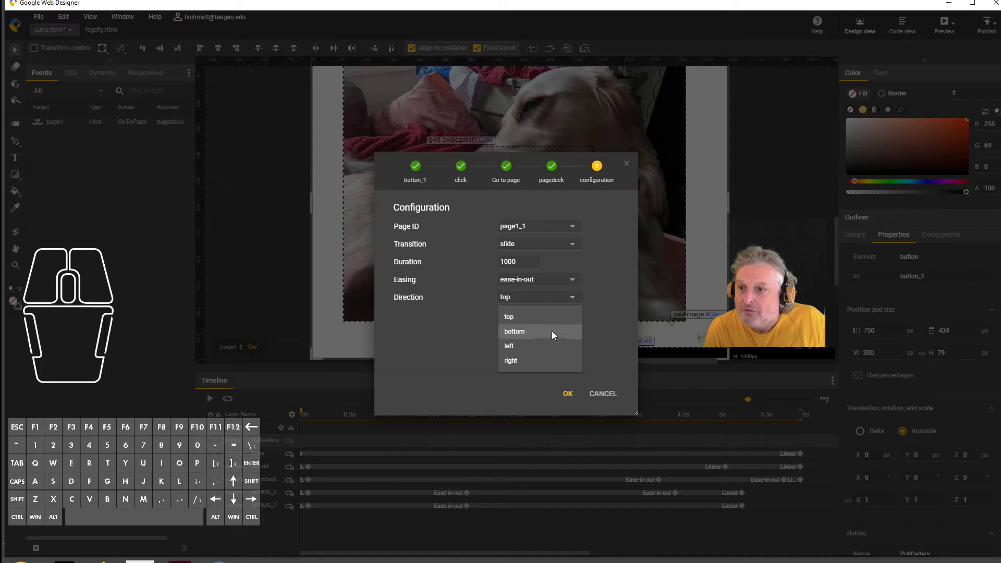
left_click(550, 360)
left_click(567, 395)
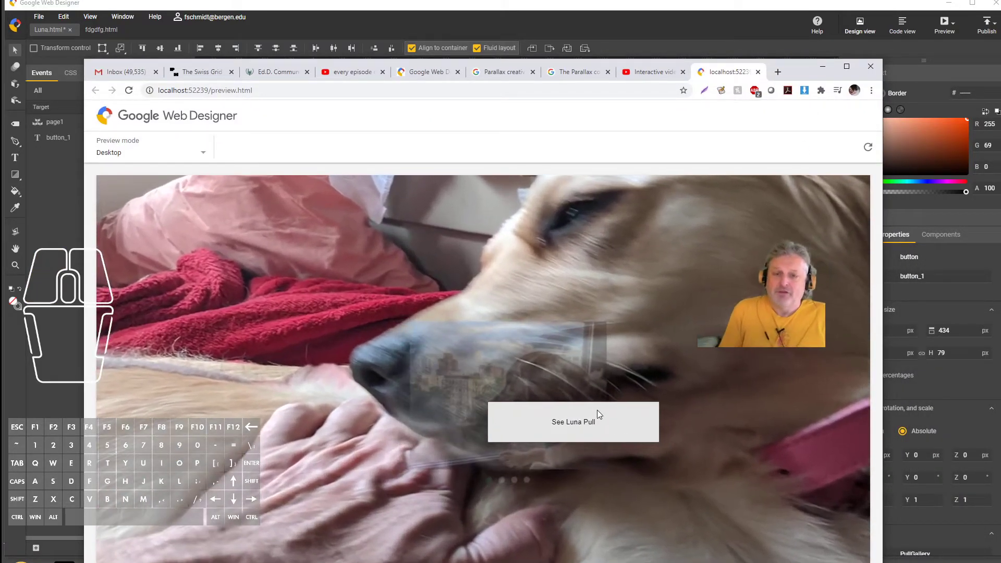
- Test the See Luna Pull button in the browser preview and rotate the 360° gallery on the second page
left_click(563, 421)
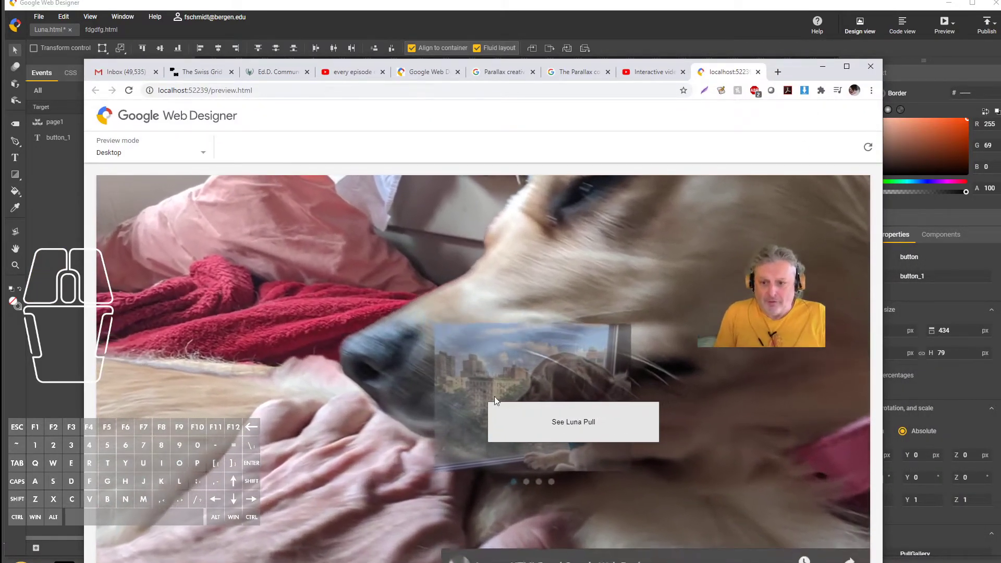
left_click(581, 422)
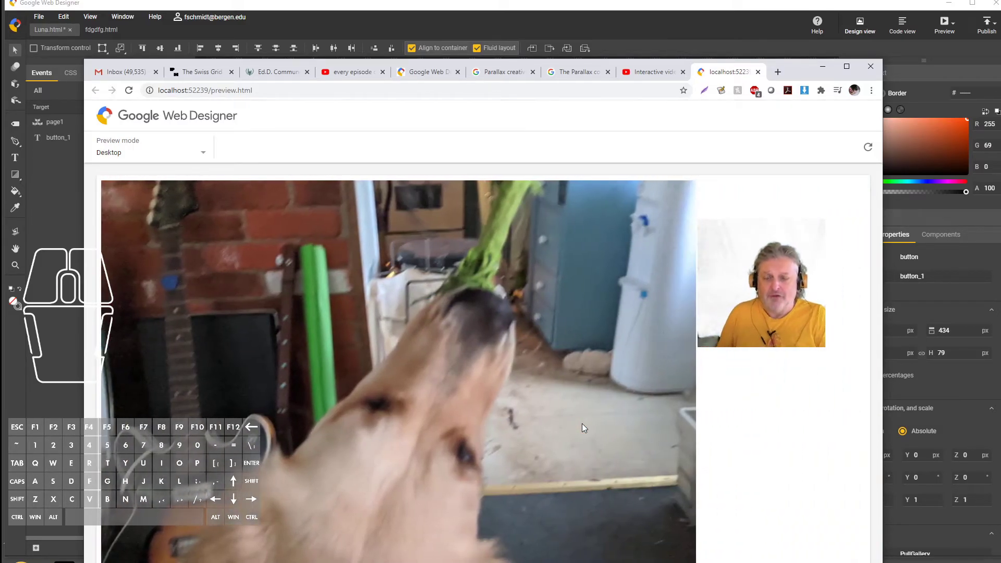
left_click_drag(580, 405, 545, 434)
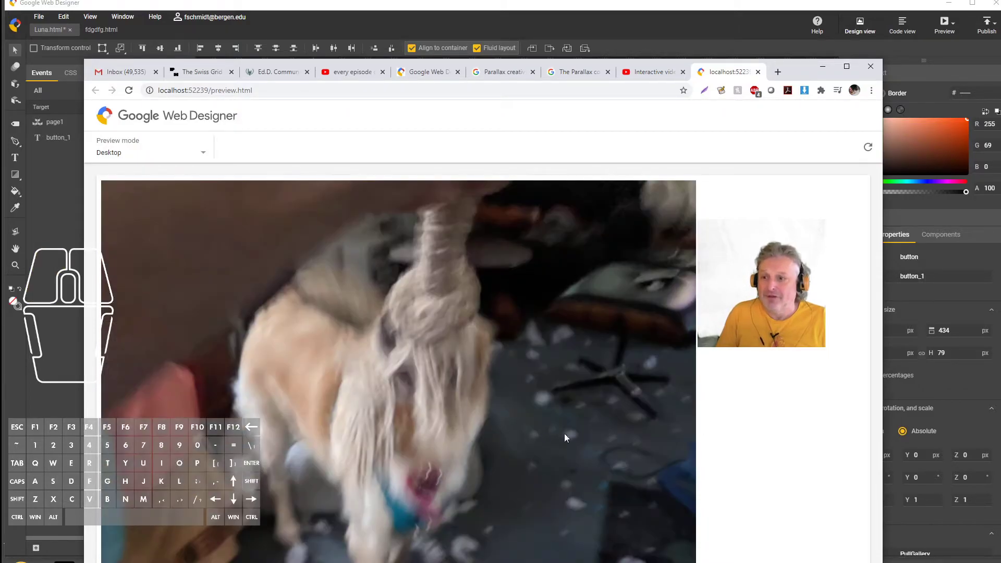
left_click_drag(882, 562, 884, 562)
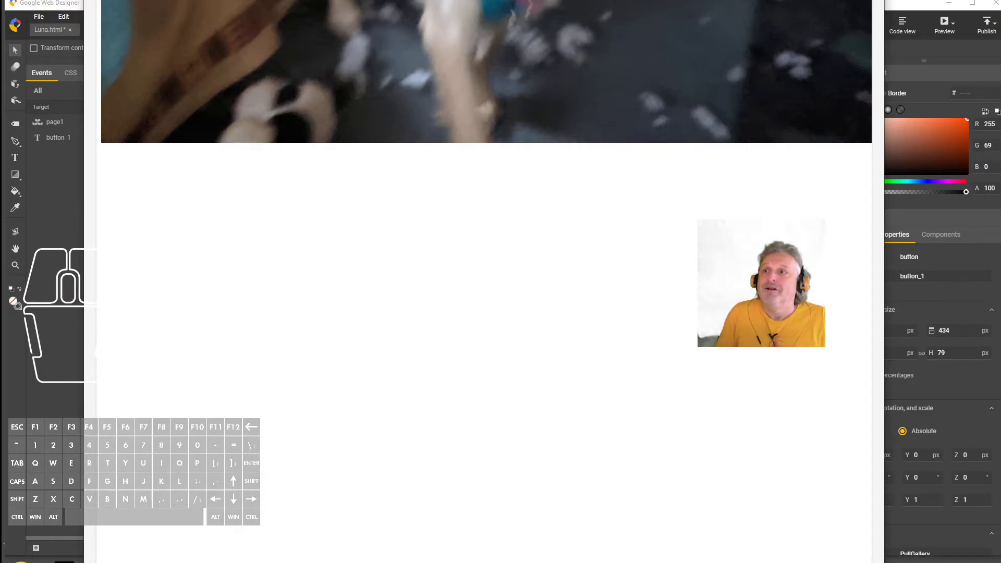
mouse_move(802, 0)
left_mouse_down()
mouse_move(913, 1)
mouse_move(802, 0)
left_mouse_up()
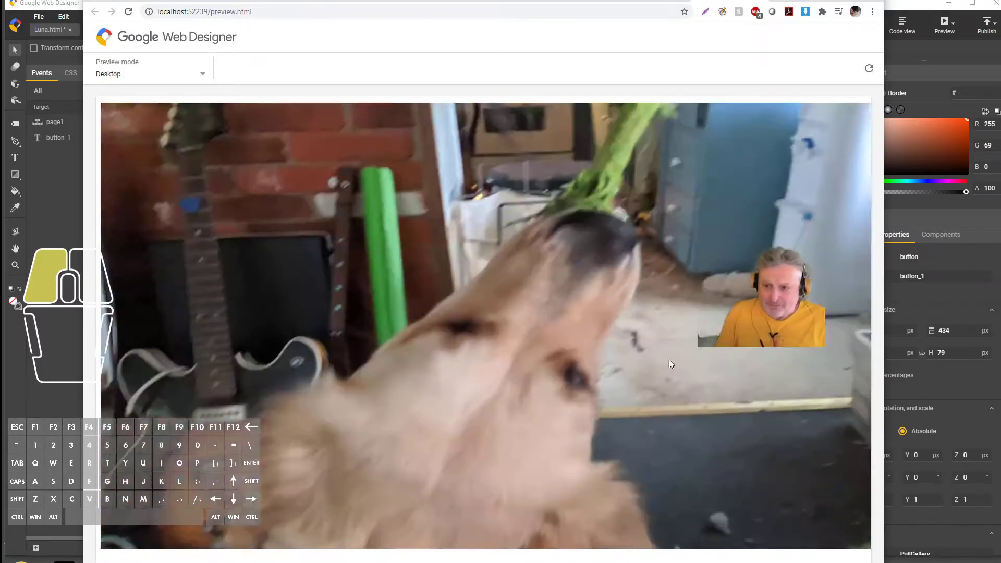
left_click_drag(669, 359, 375, 327)
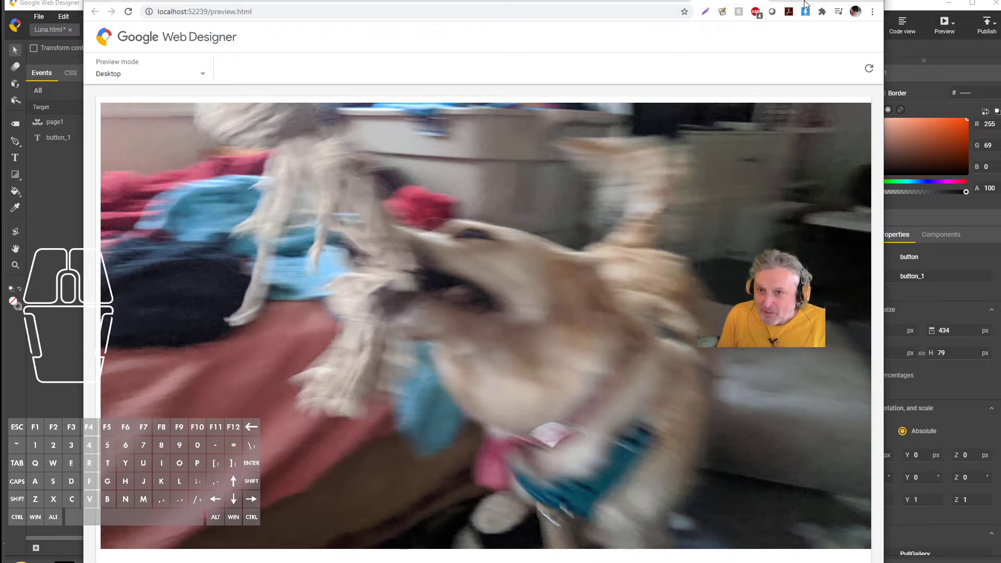
left_click_drag(811, 2, 836, 562)
left_click(787, 21)
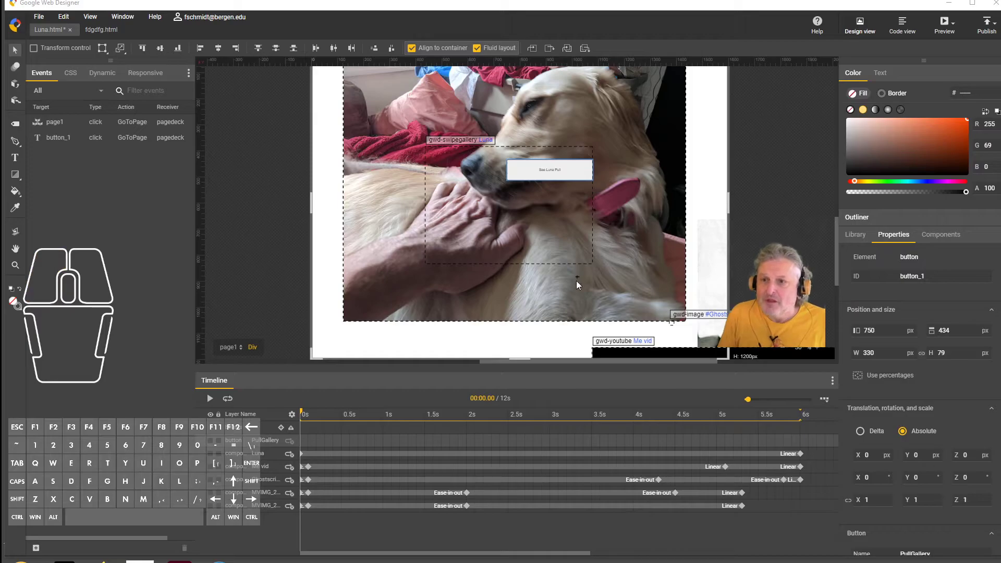
- Rename page1_1 to LunaPull and check the target page in the click event of button_1
left_click(238, 348)
left_click(254, 302)
right_click(249, 302)
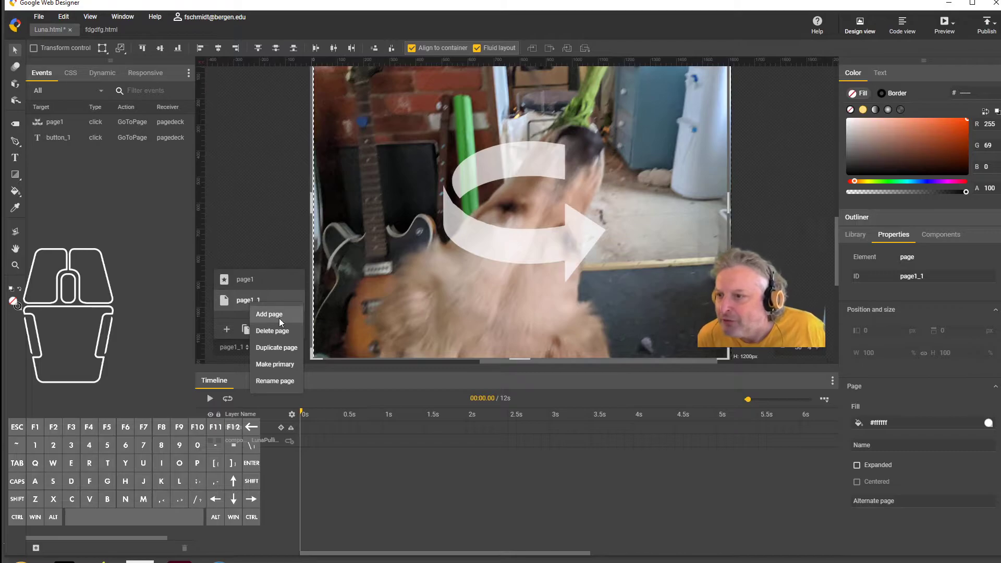
double_click(242, 302)
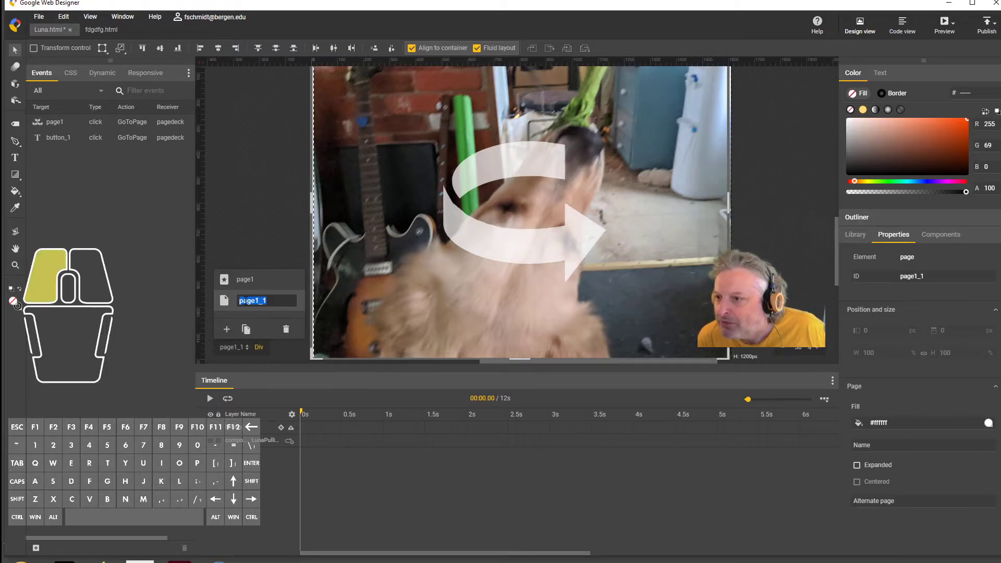
type("L")
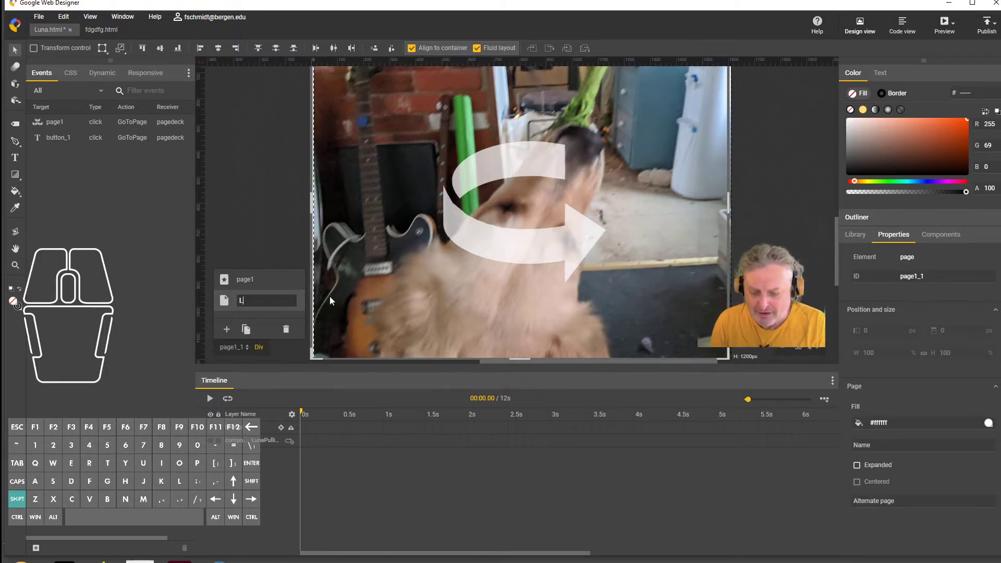
type("unaPull")
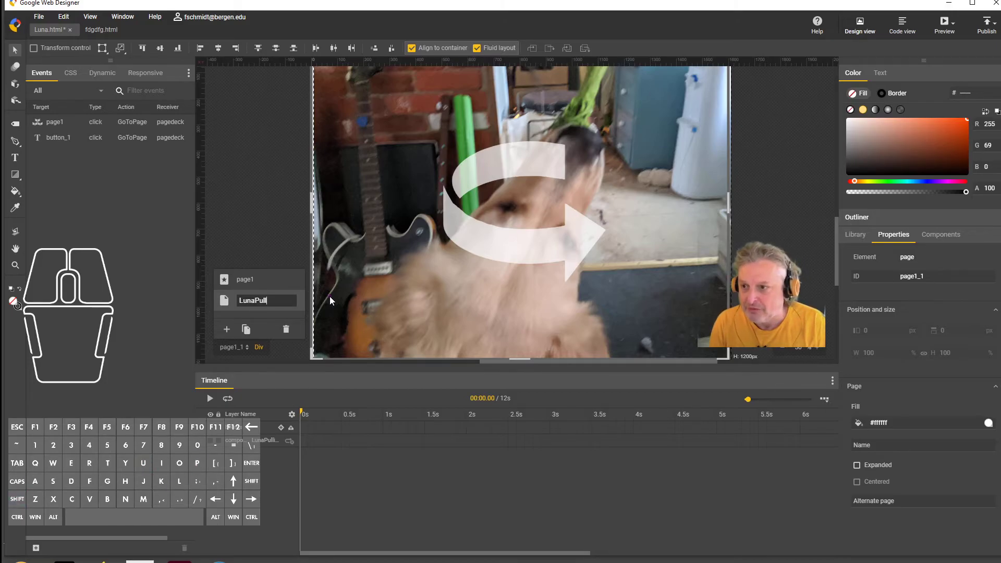
key("Return")
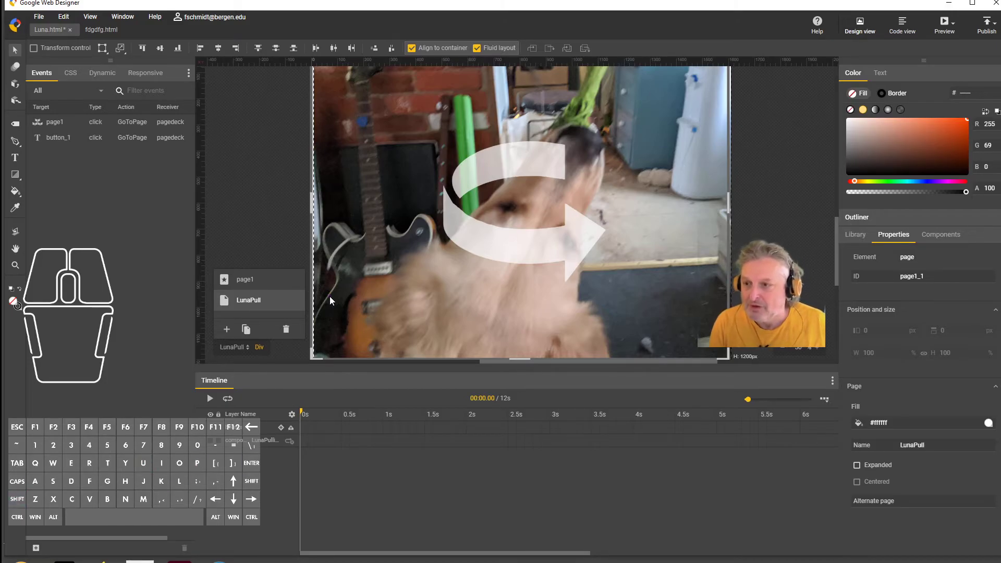
double_click(55, 140)
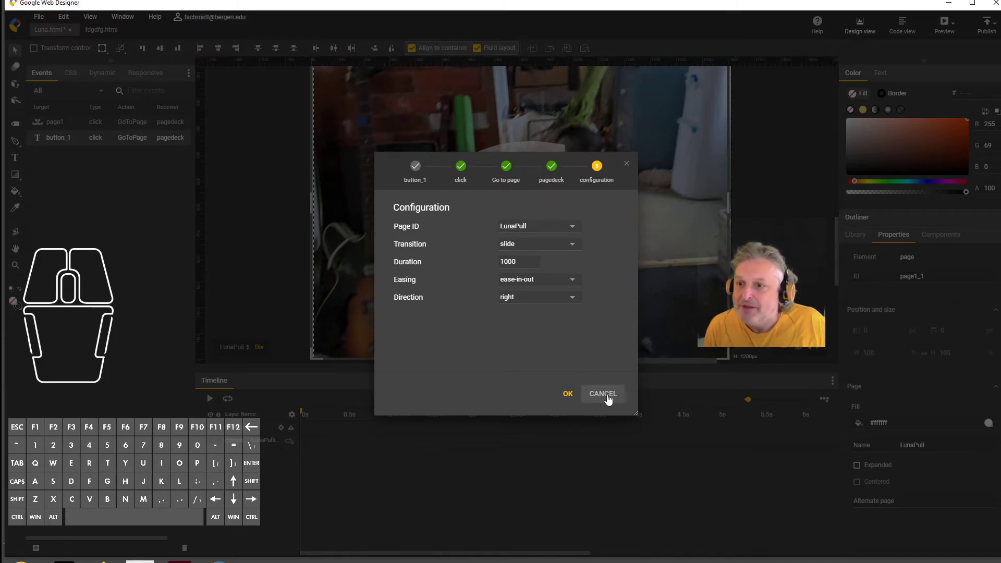
left_click(569, 394)
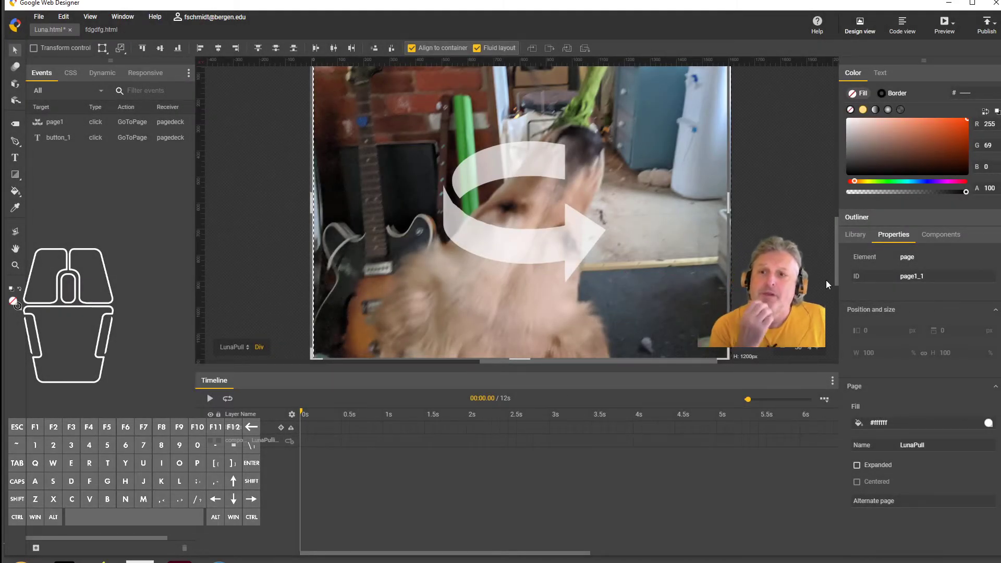
- Place a Button component on the LunaPull page near the lower-right corner of the gallery photo
left_click(933, 236)
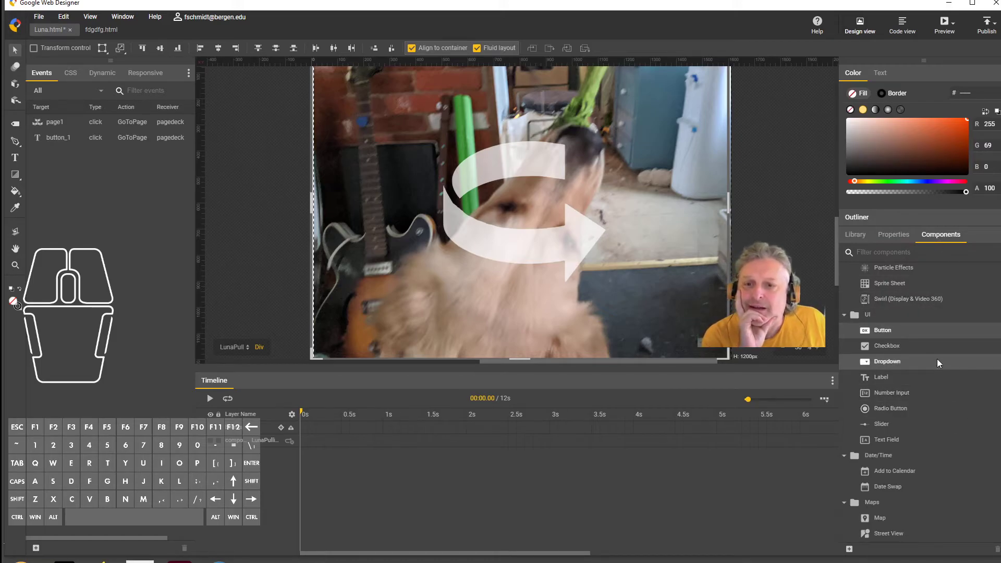
left_click(910, 328)
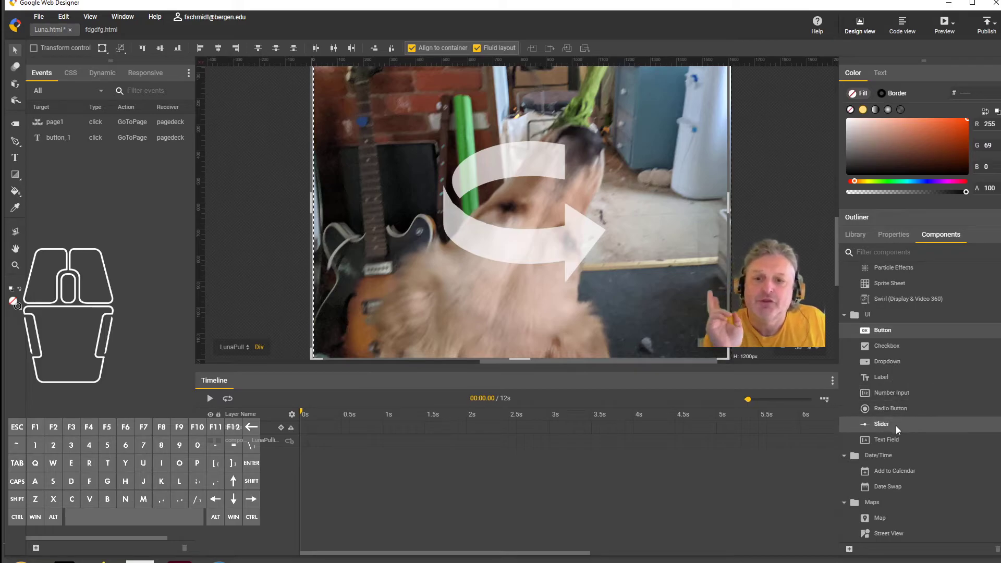
left_click_drag(884, 331, 665, 334)
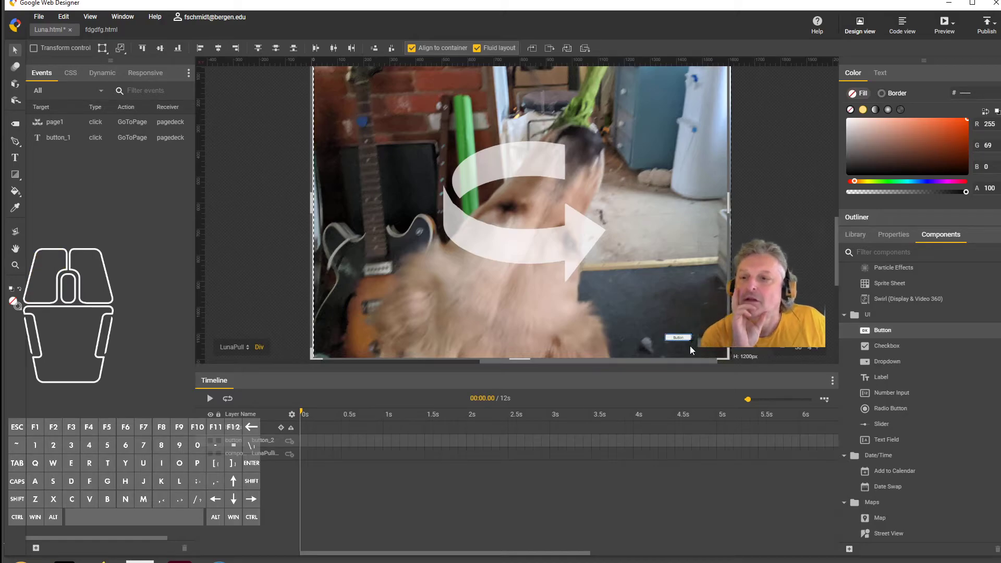
- Enlarge the new button to 197 × 47 px with its width and height linked
left_click(891, 237)
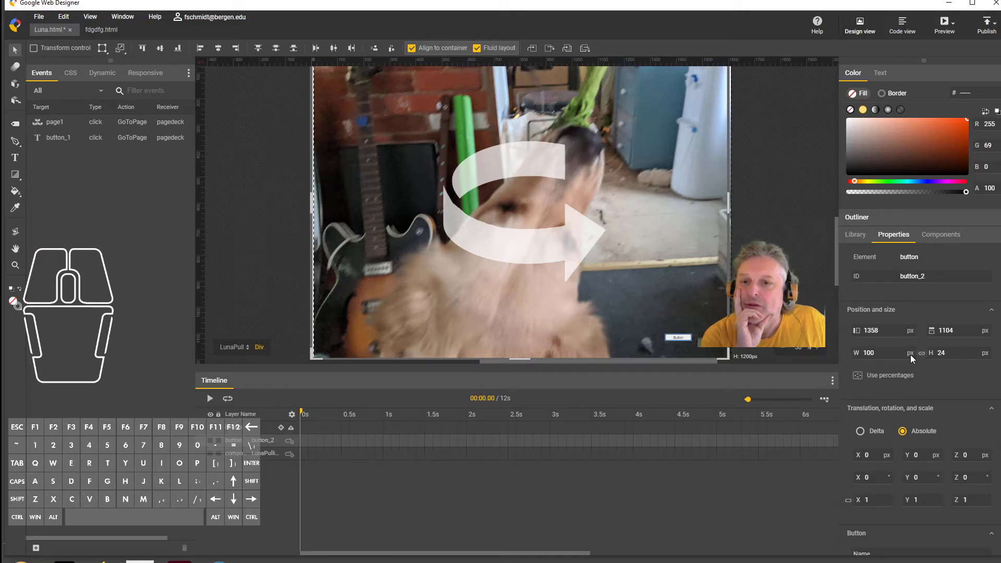
left_click(893, 353)
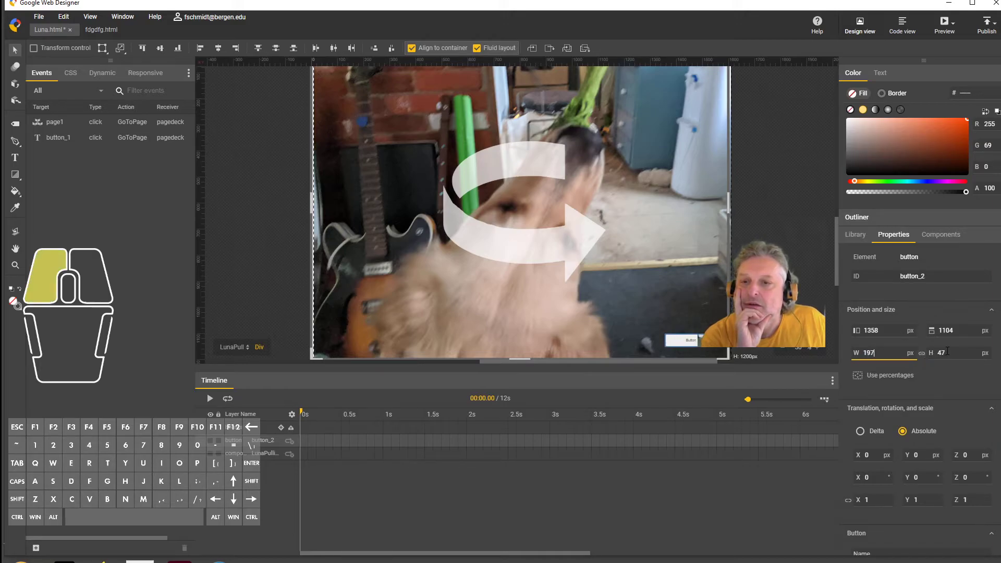
left_click_drag(948, 351, 949, 352)
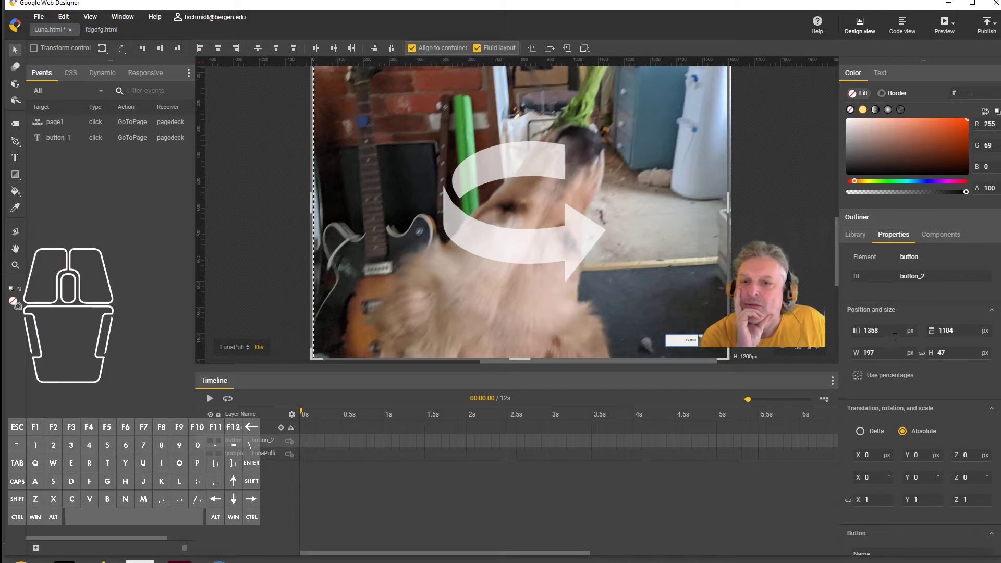
left_click(856, 377)
- Set the new button's label to Return and its name to ReturnButton
scroll(927, 336, "down", 5)
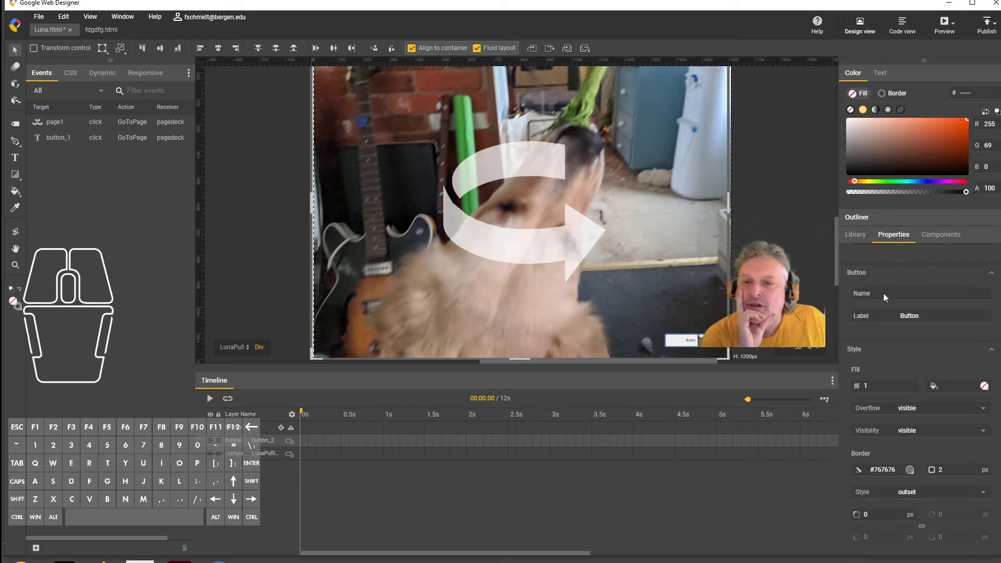
left_click(924, 315)
type("Return")
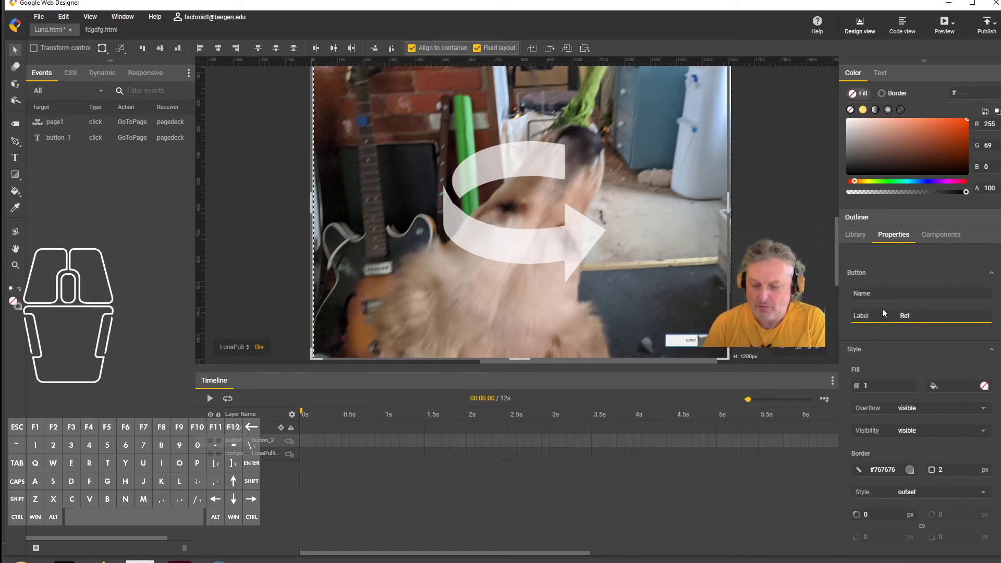
left_click(911, 294)
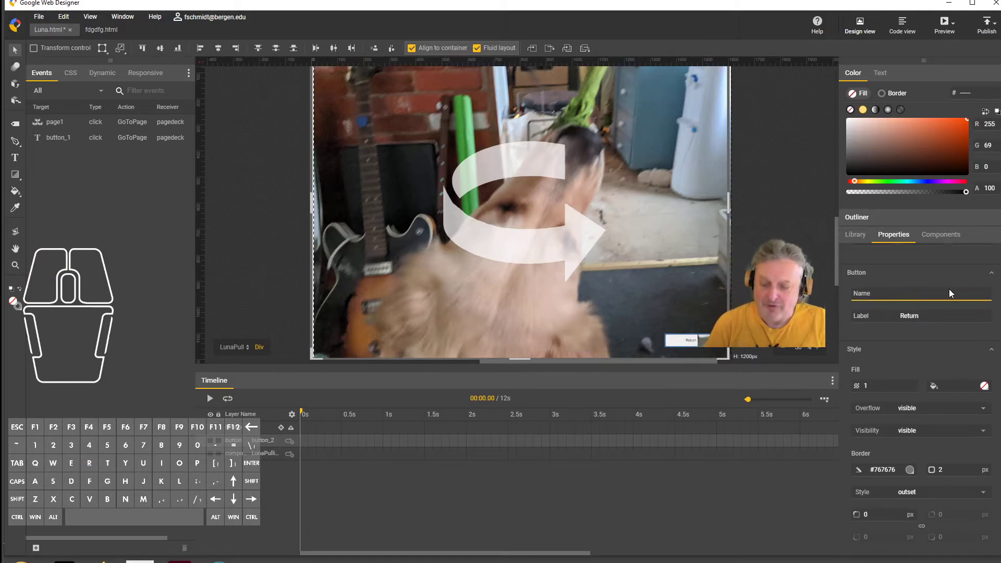
type("Retur")
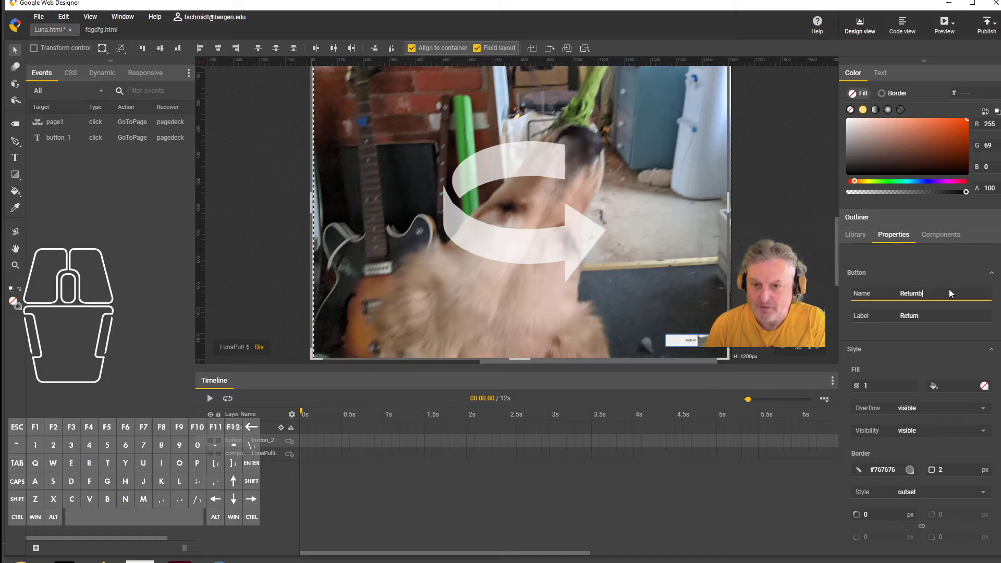
type("nButton")
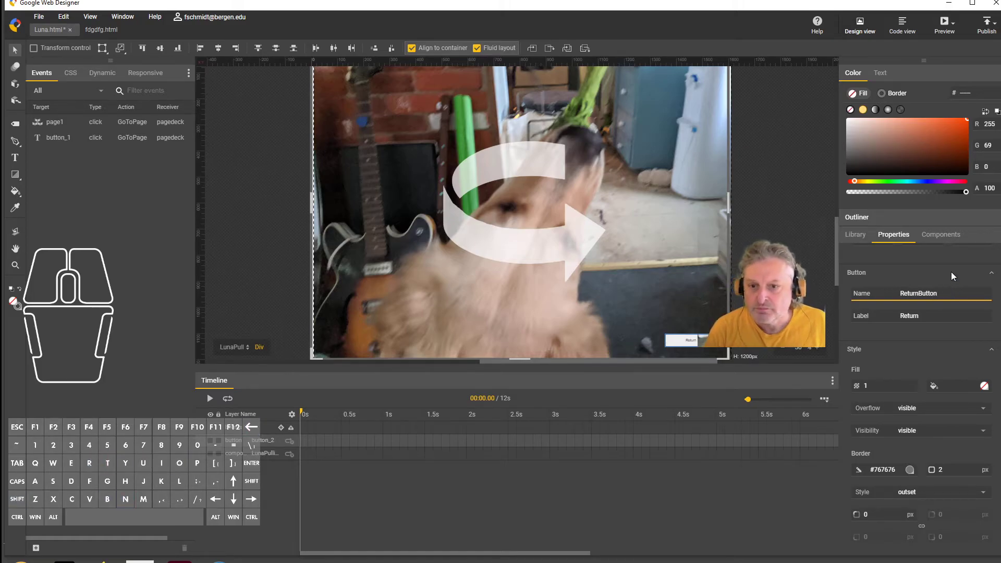
- Set the Return button's fill opacity to 0.5 in its style properties
scroll(951, 271, "down", 2)
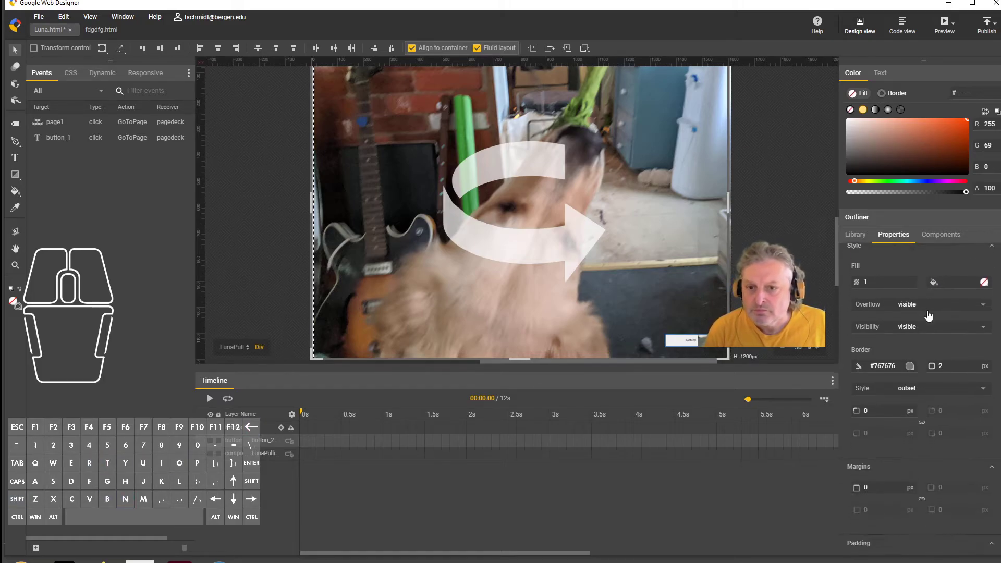
left_click(870, 282)
type("5")
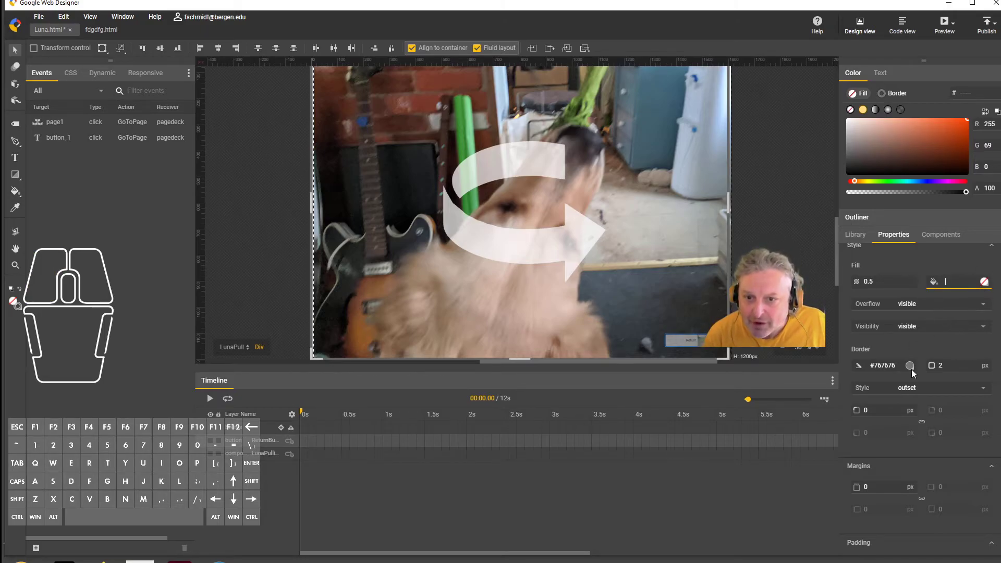
- Change the Return button's border colour to the bright red #ec0707
scroll(909, 366, "down", 1)
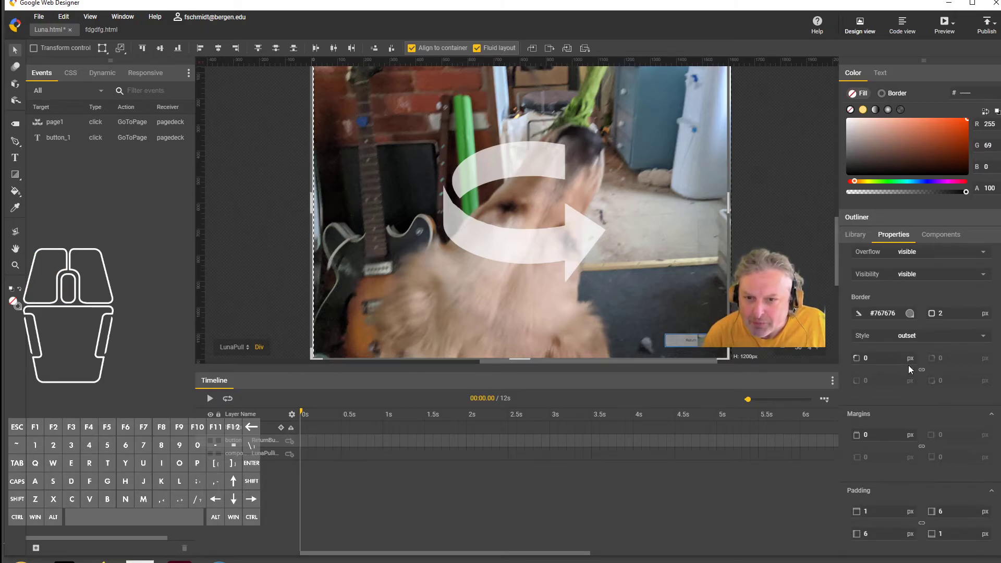
left_click(910, 313)
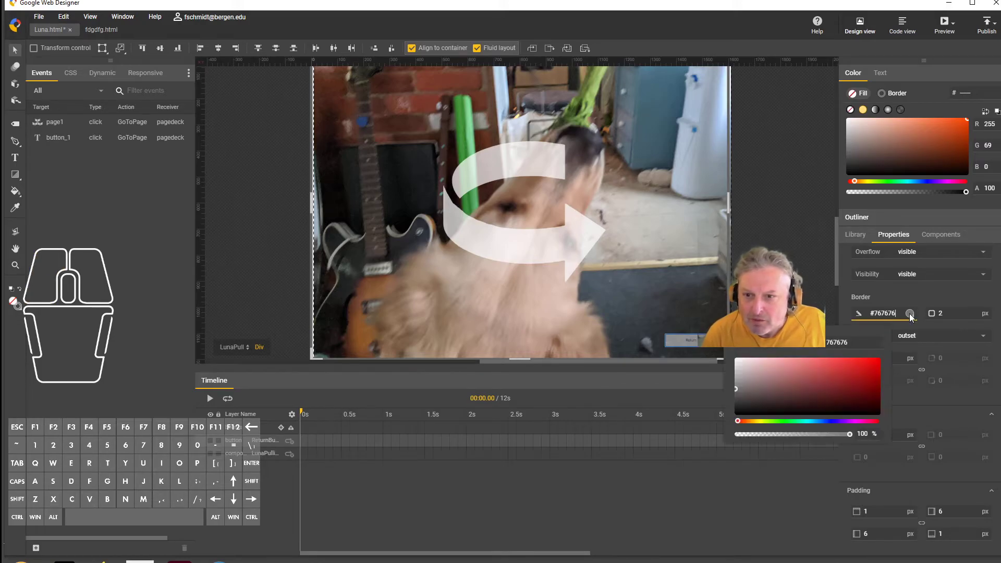
left_click(855, 377)
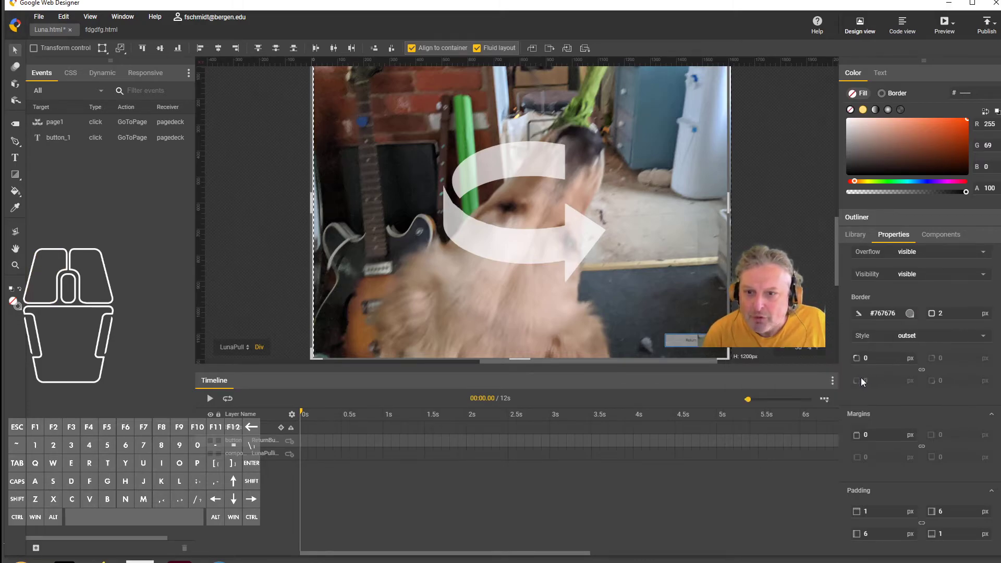
left_click(912, 312)
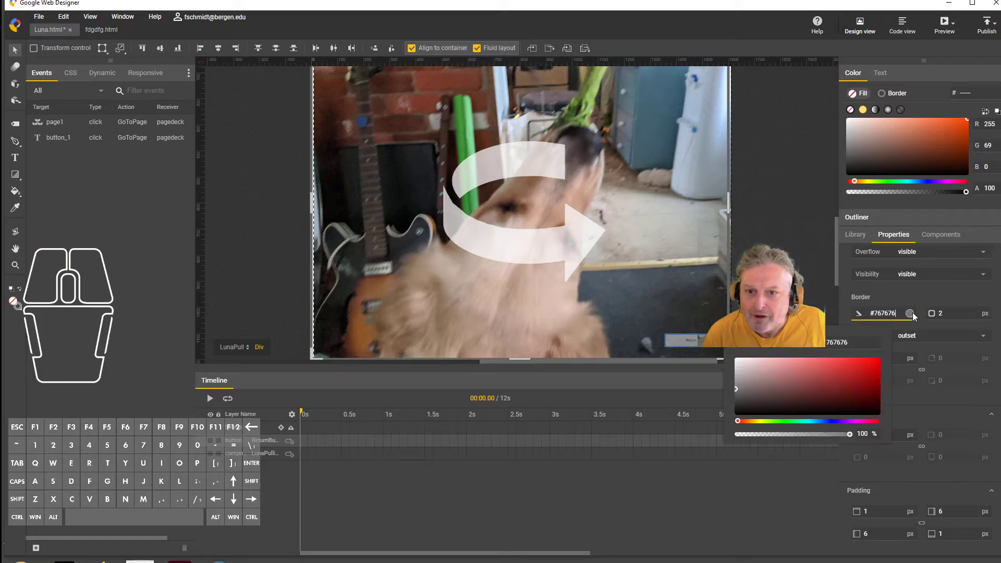
left_click(873, 364)
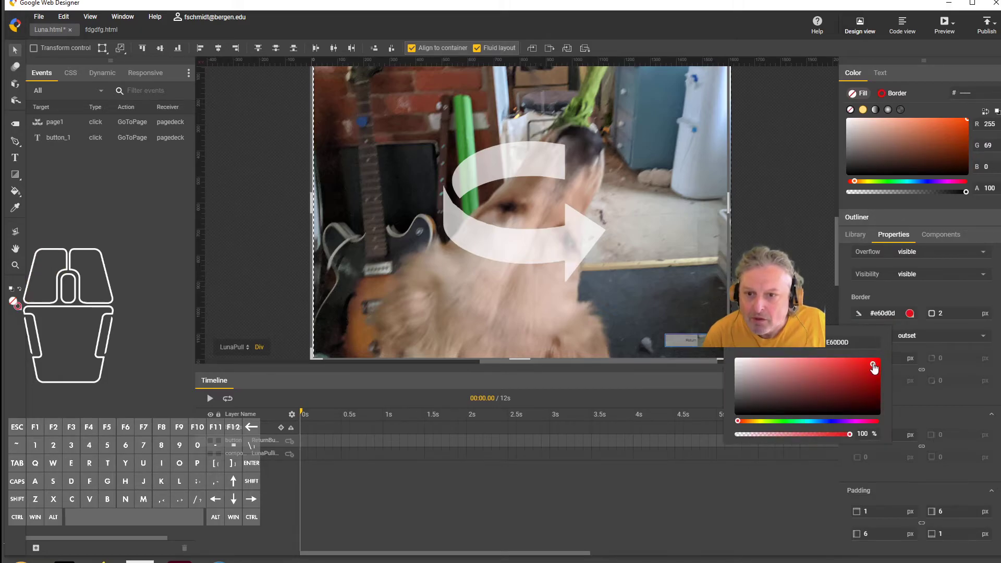
left_click(877, 352)
left_click(857, 310)
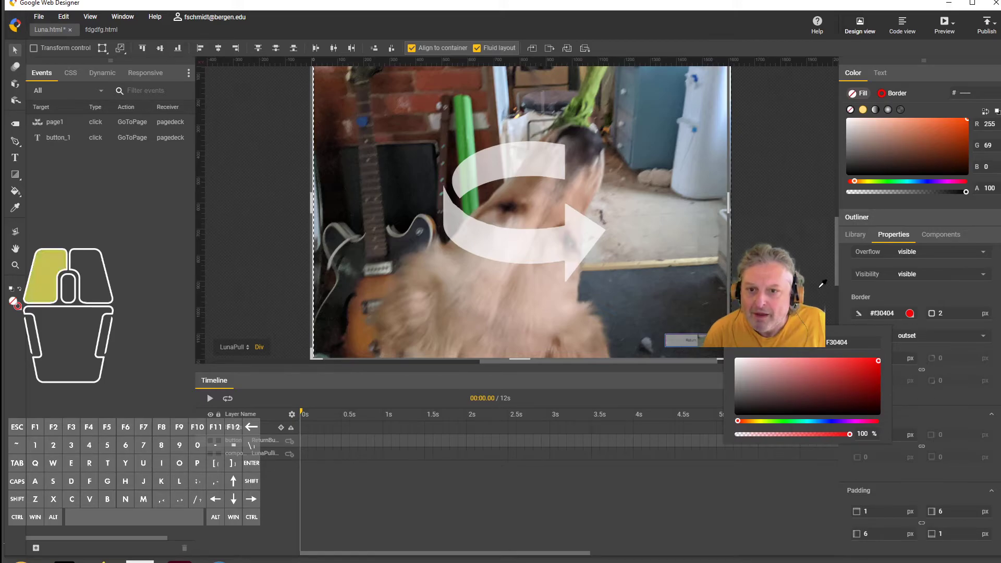
left_click(874, 364)
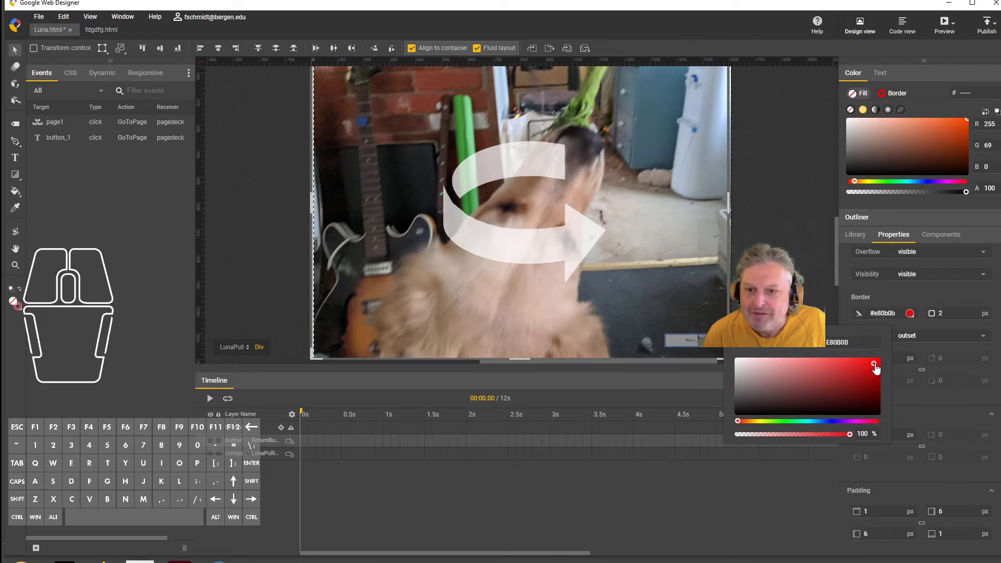
left_click(876, 362)
left_click(940, 299)
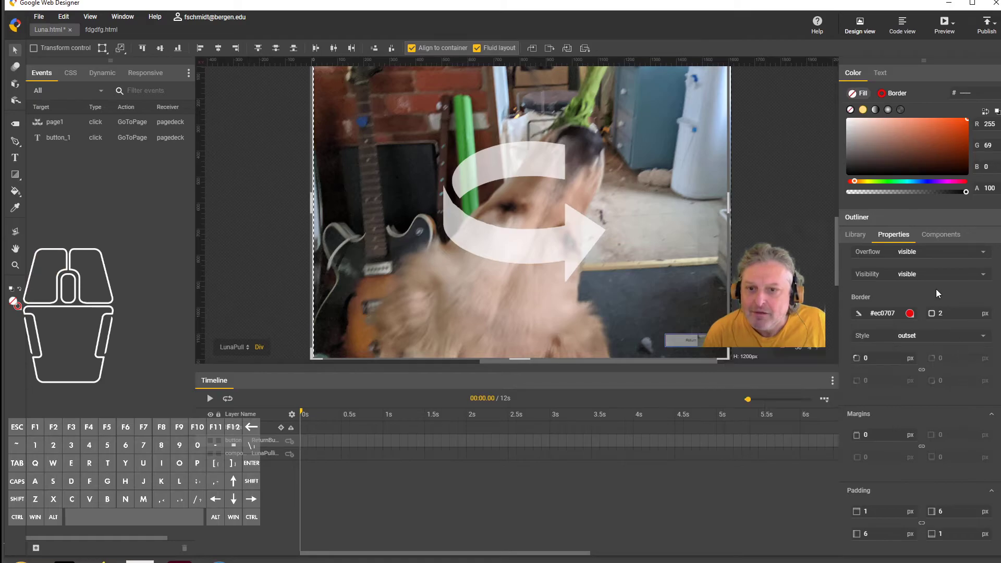
- Add a click event to button_2 with the Page Deck action Go to page, receiver pagedeck and page ID page1
scroll(925, 389, "up", 10)
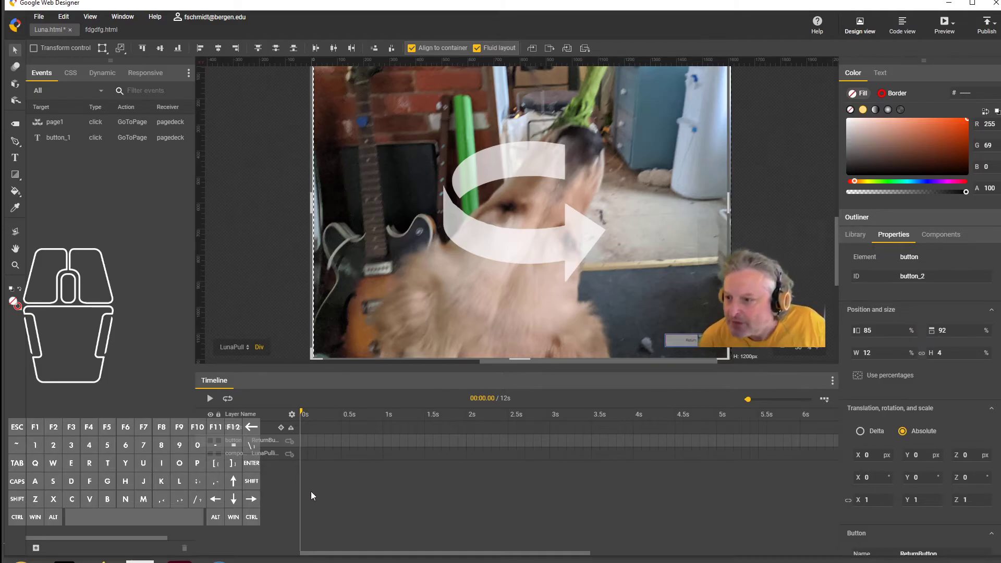
left_click(233, 444)
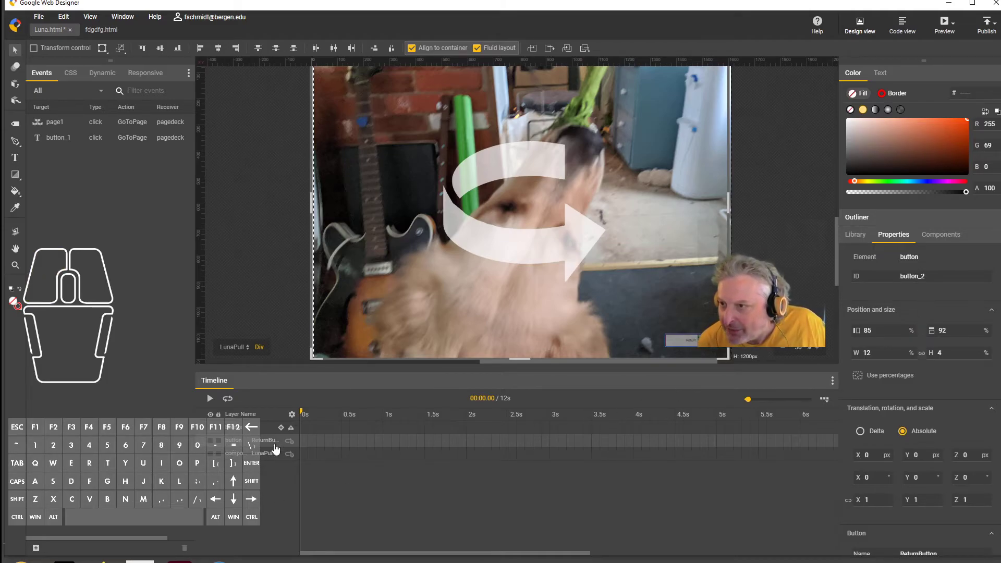
left_click(36, 548)
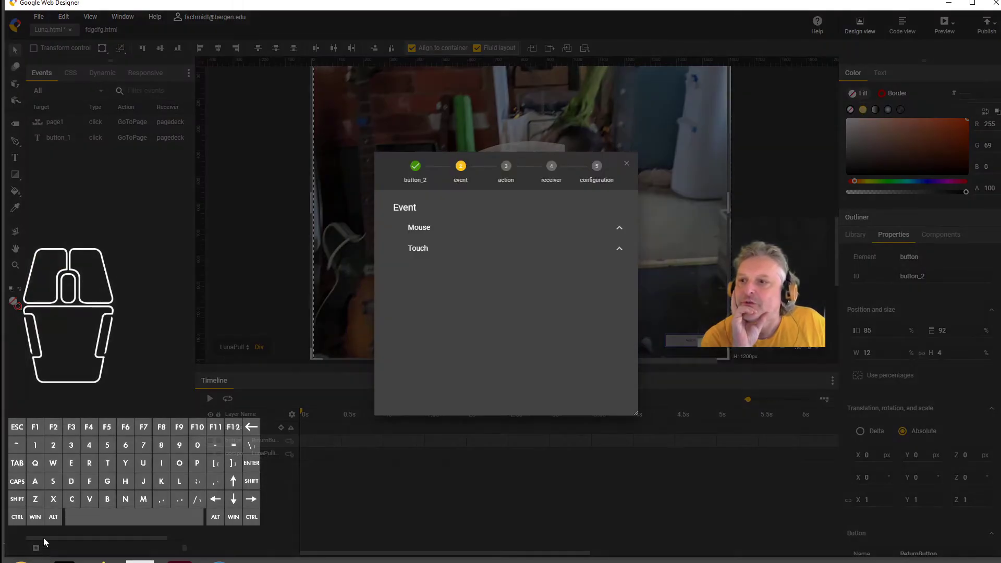
left_click(474, 231)
left_click(499, 252)
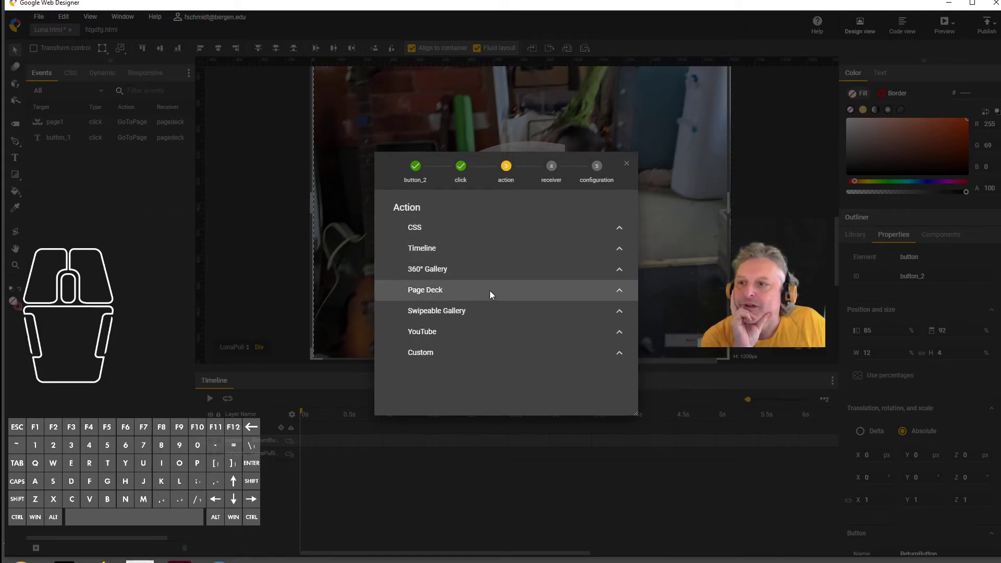
left_click(492, 297)
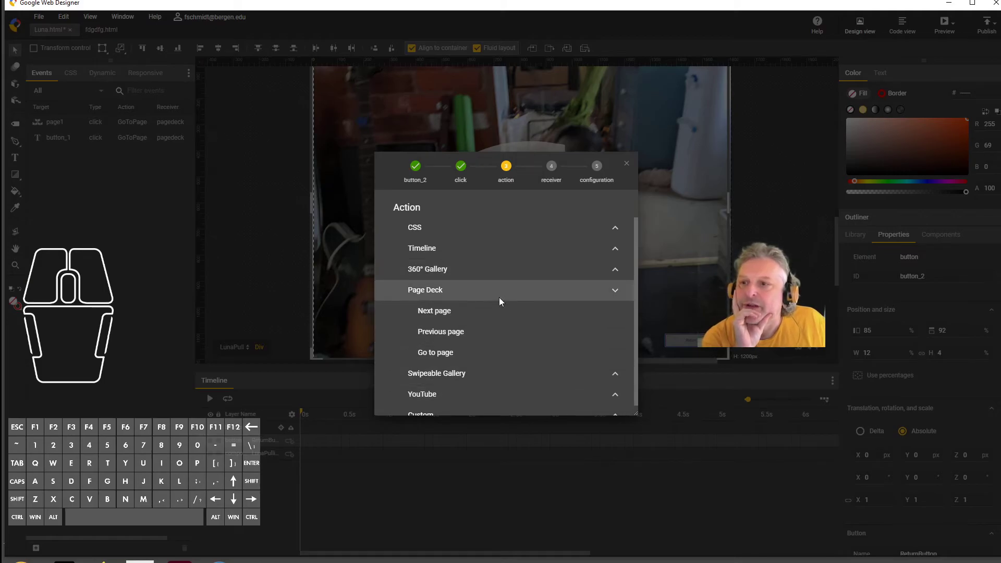
left_click(491, 350)
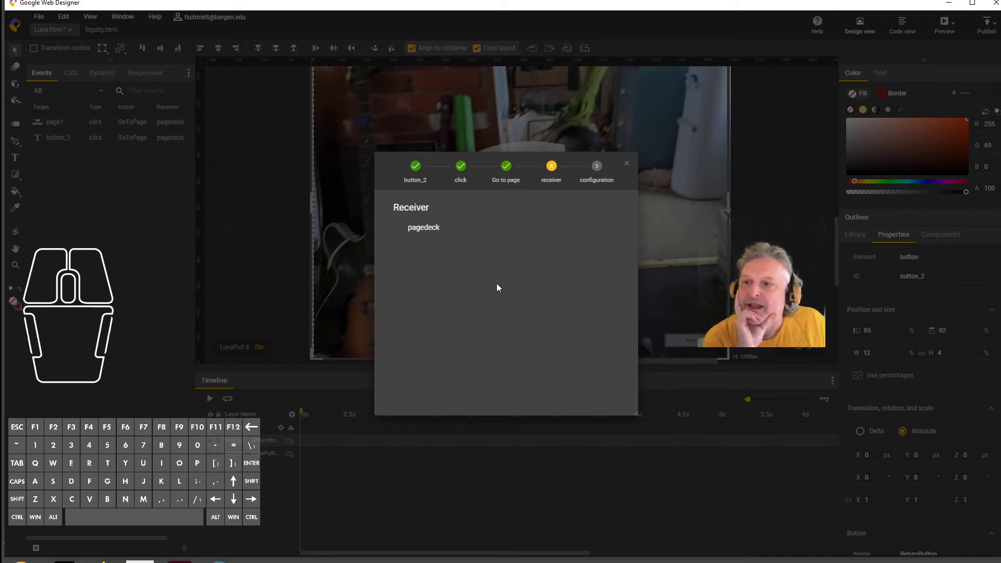
left_click(426, 229)
left_click(537, 227)
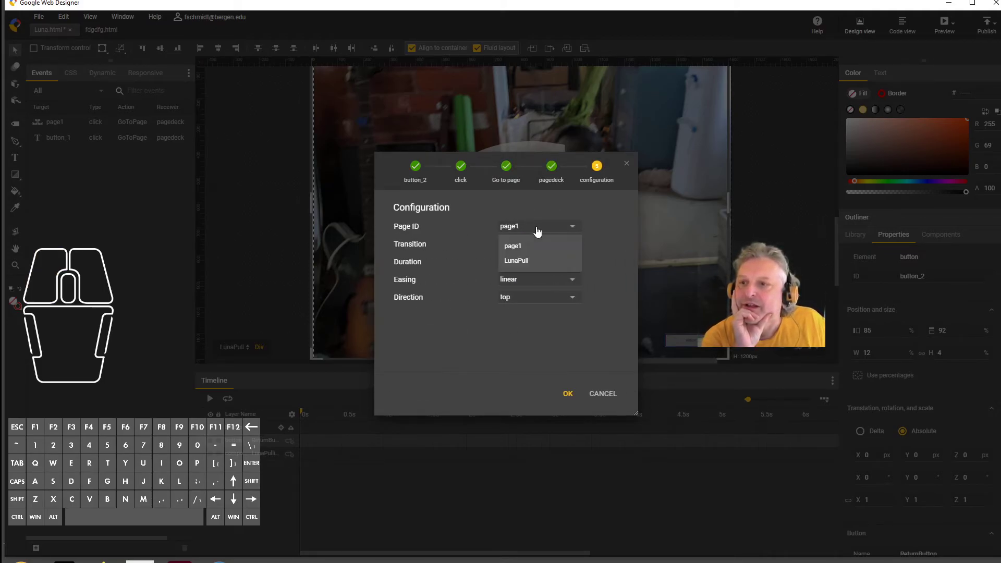
left_click(539, 249)
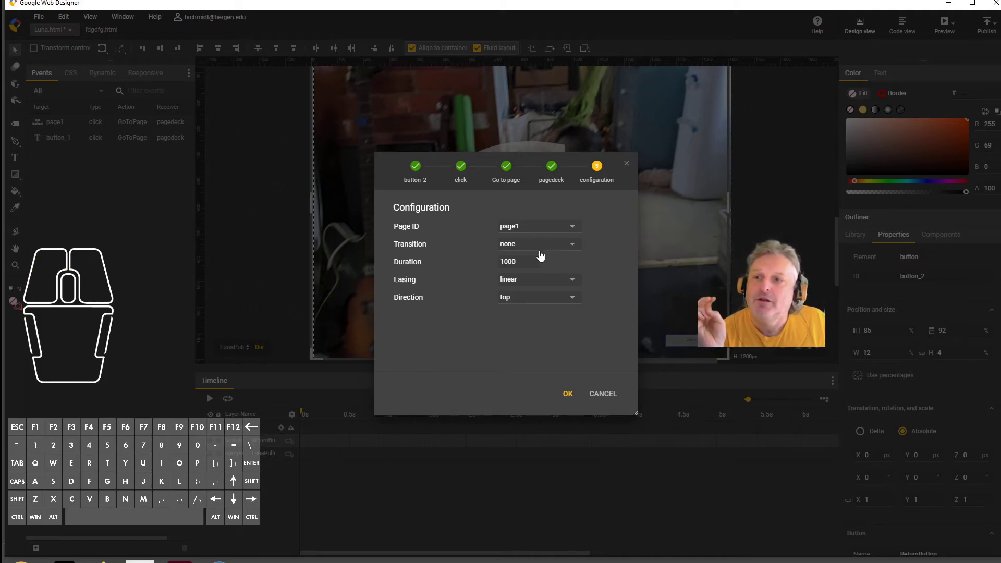
- Configure the event's page change with a slide transition, ease-in-out easing and direction right, and save the event
left_click(545, 246)
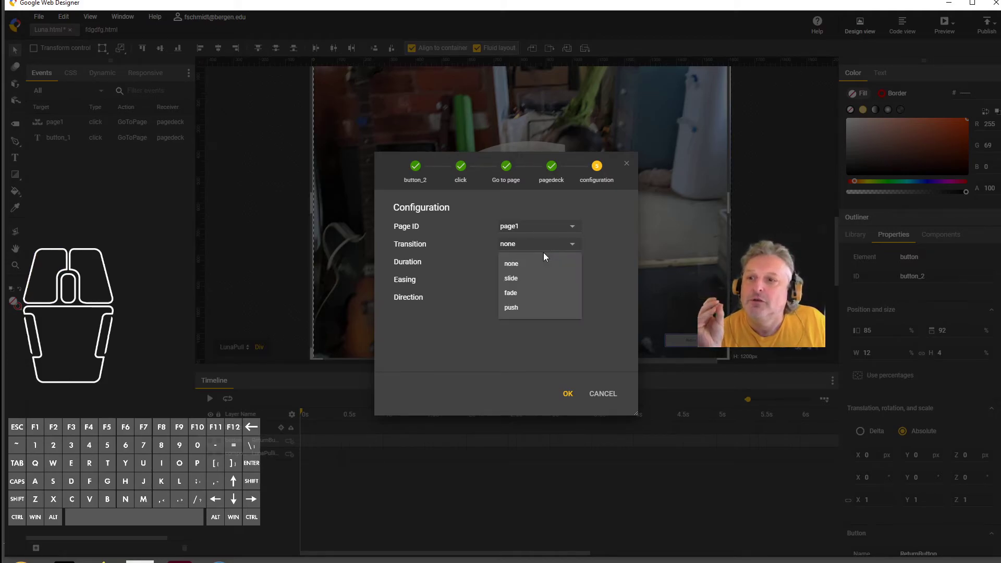
left_click(537, 278)
left_click(552, 281)
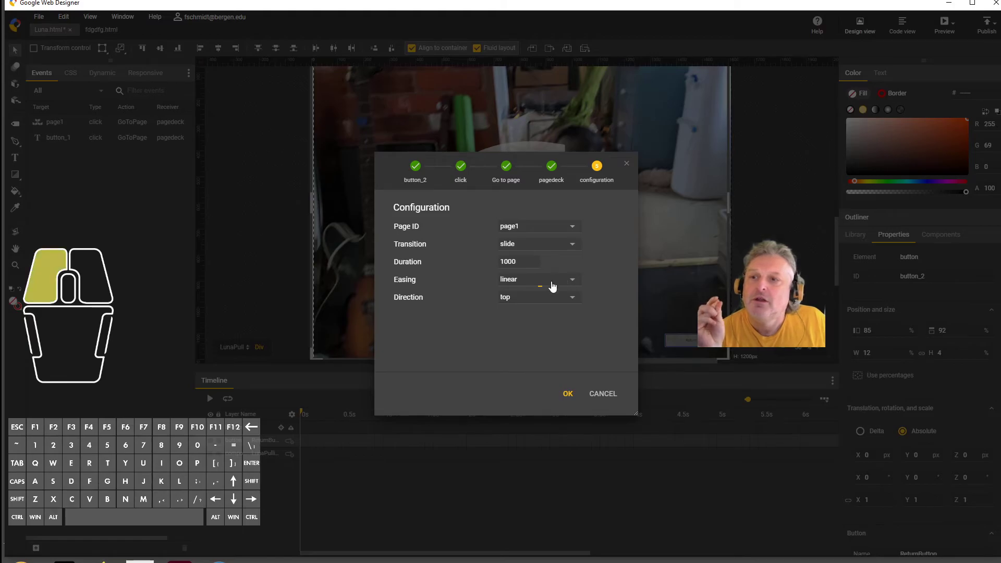
left_click(537, 359)
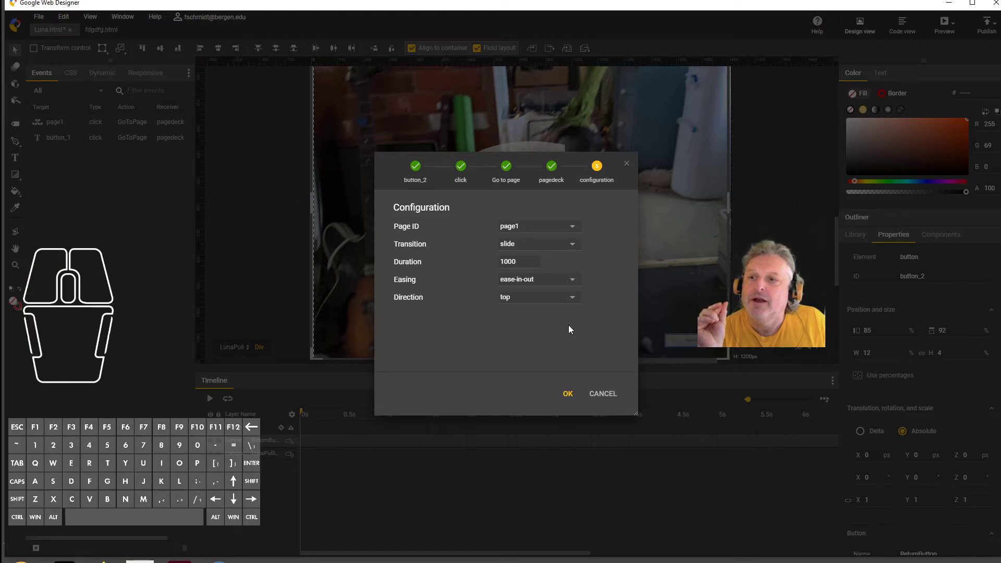
left_click(550, 300)
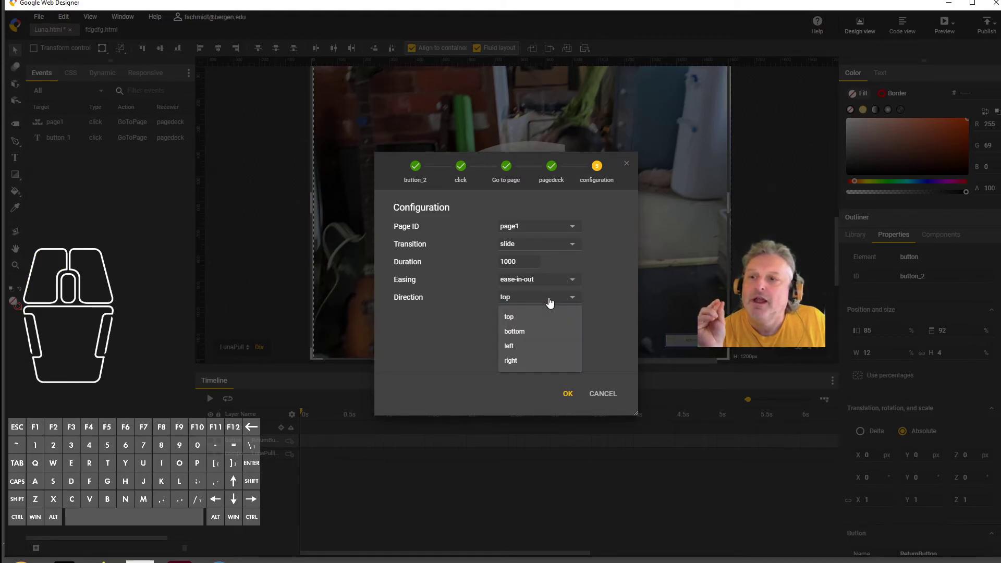
left_click(534, 360)
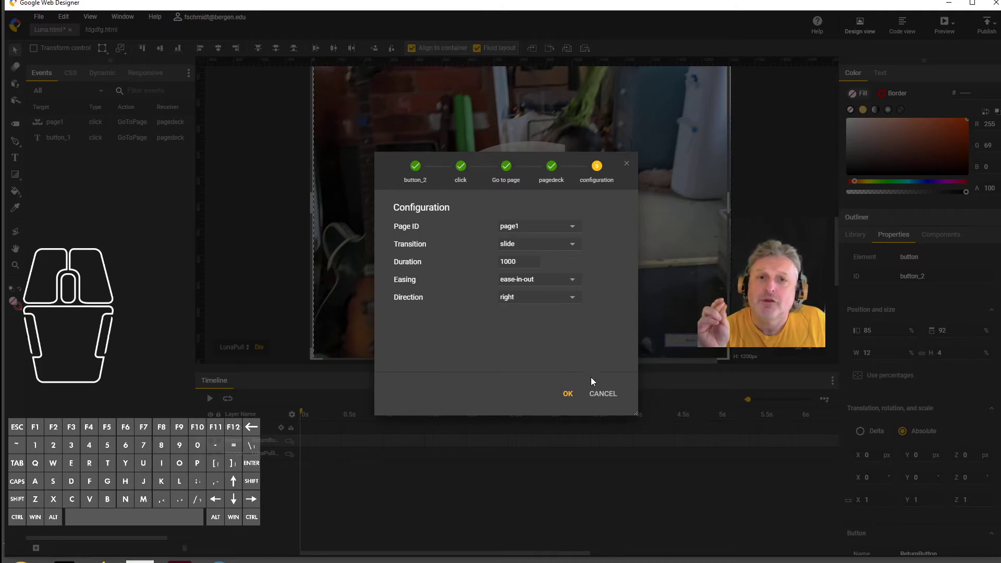
left_click(568, 396)
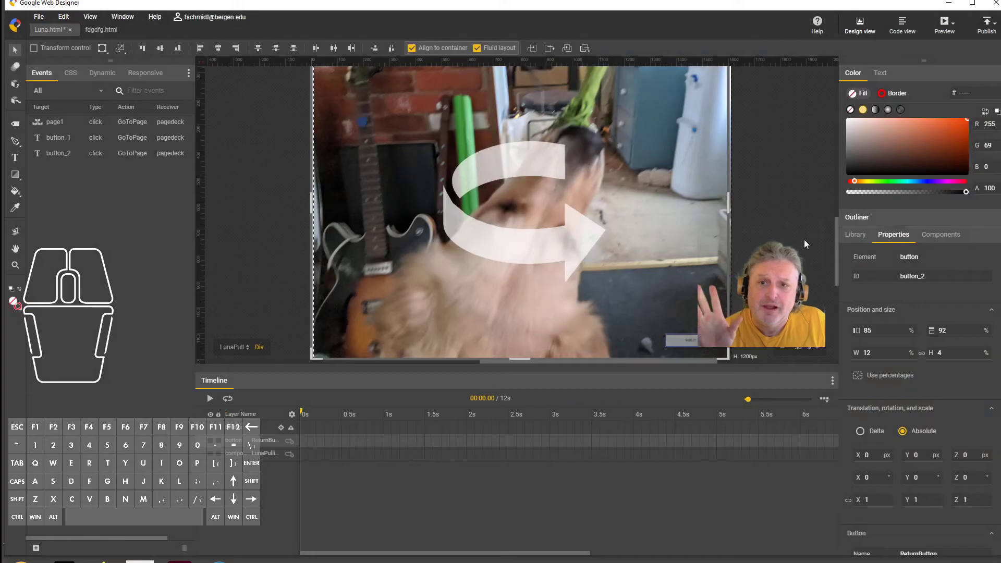
- Preview the project in Chrome and test See Luna Pull, rotating the 360° gallery and returning to page1
left_click(947, 27)
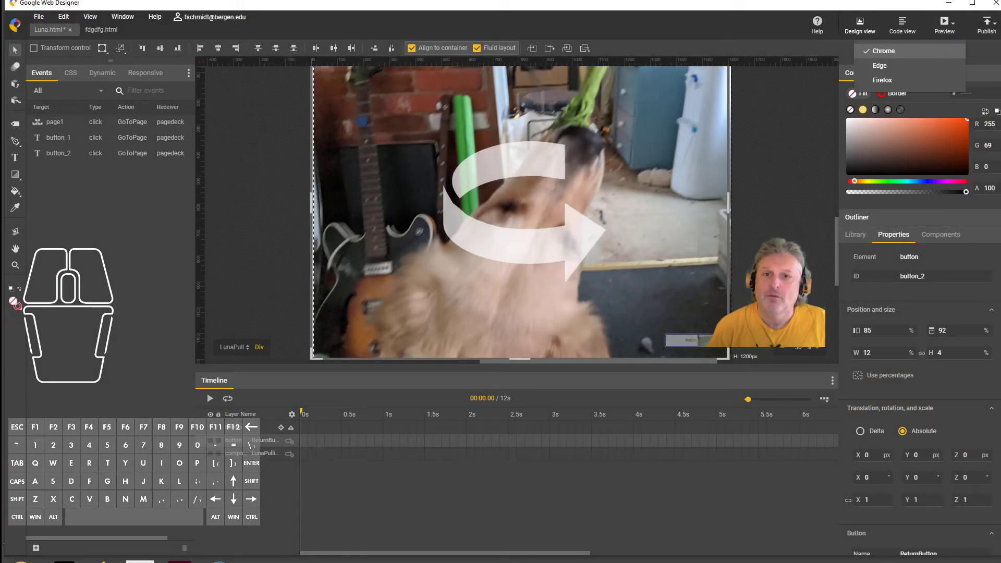
left_click(939, 24)
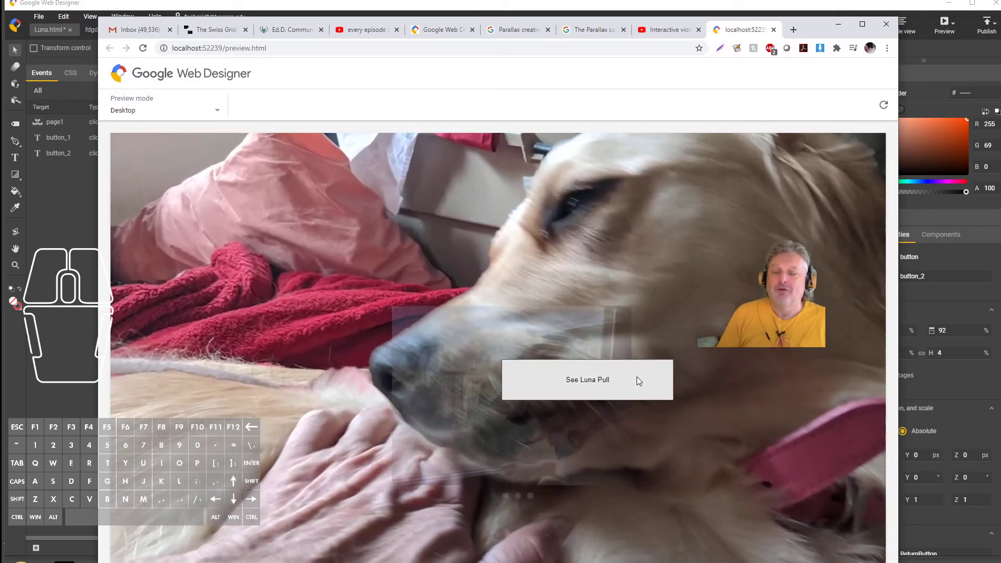
left_click(613, 378)
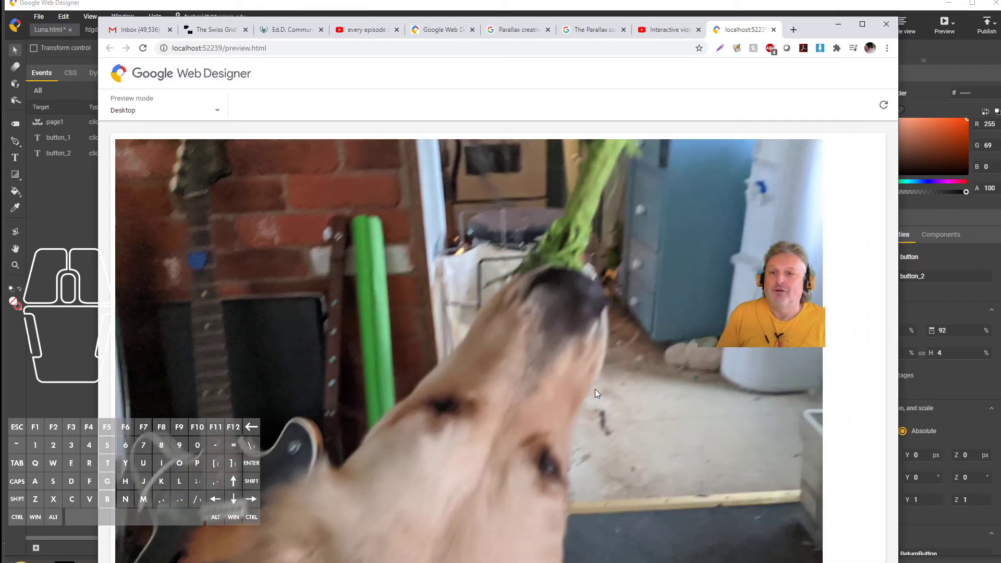
left_click(645, 368)
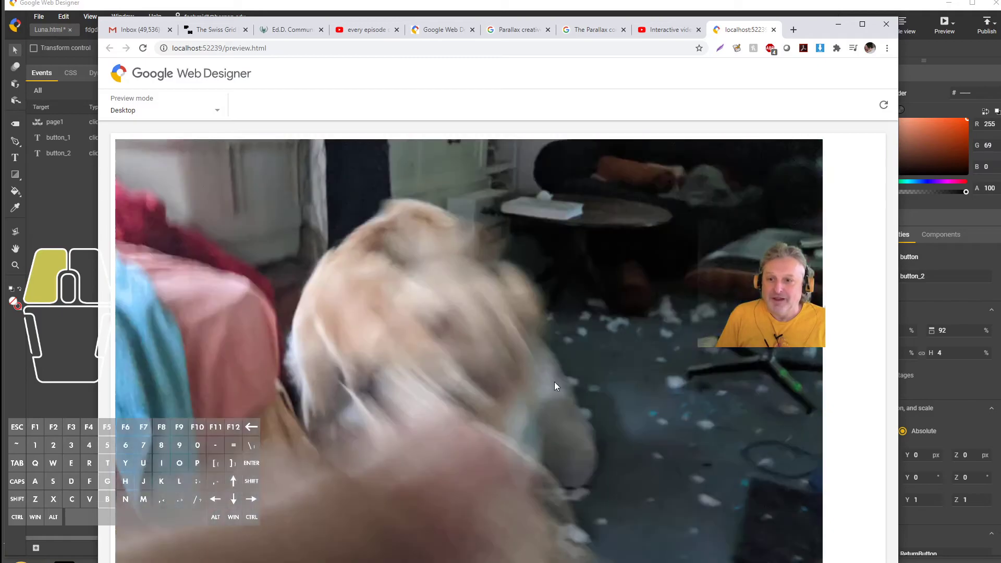
left_click_drag(554, 382, 469, 399)
left_click(469, 399)
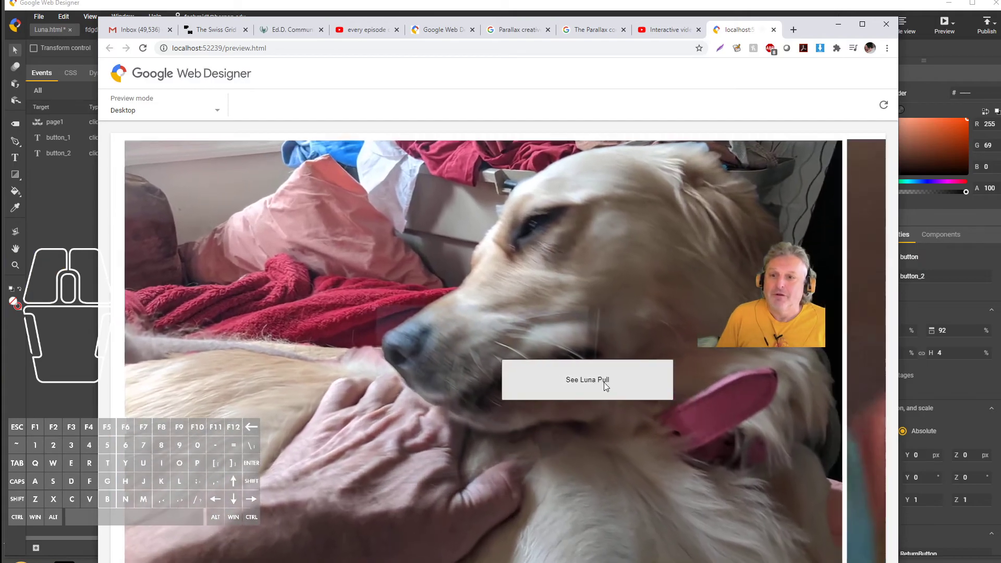
left_click(603, 385)
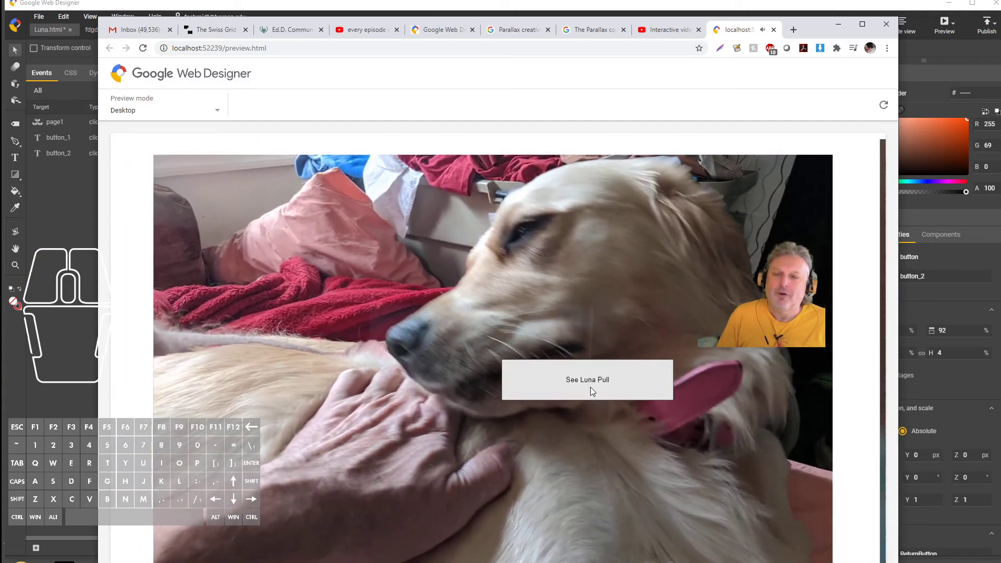
- Test the See Luna Pull button once more in the preview, close the preview page and return to the Luna project
left_click(590, 387)
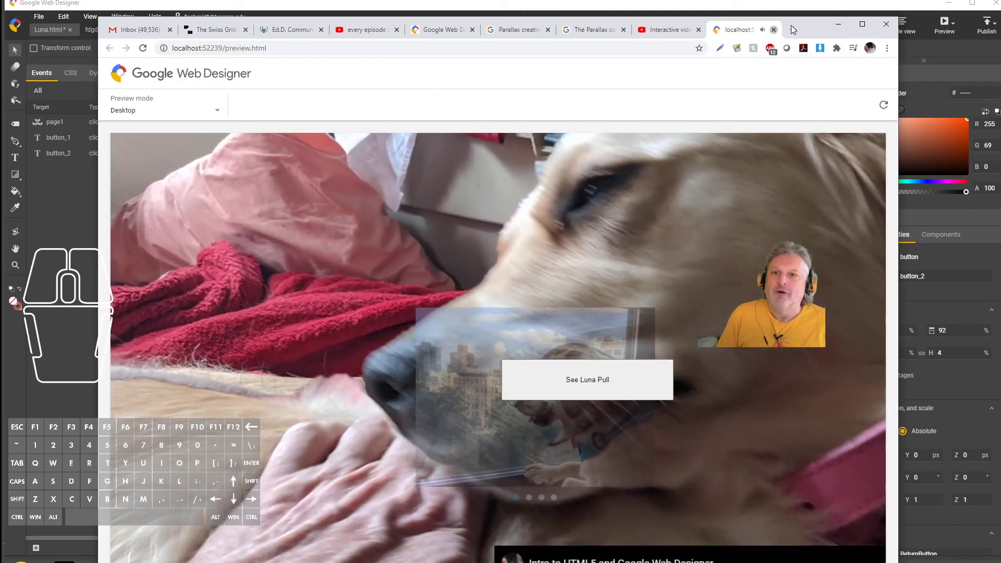
left_click(774, 29)
left_click(838, 24)
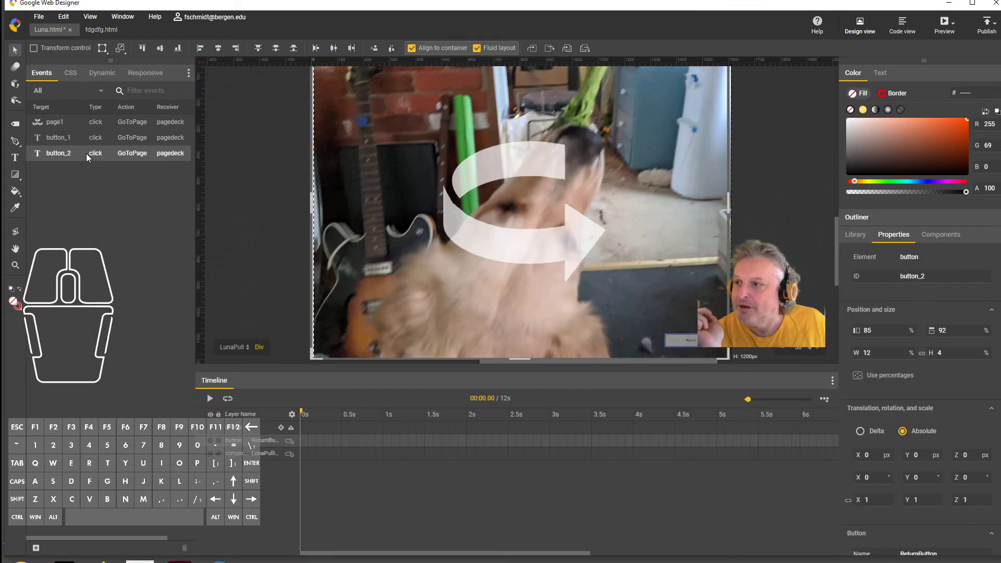
- Set the direction of button_2's Go to page event to left, keep the slide transition, and save the event
double_click(58, 154)
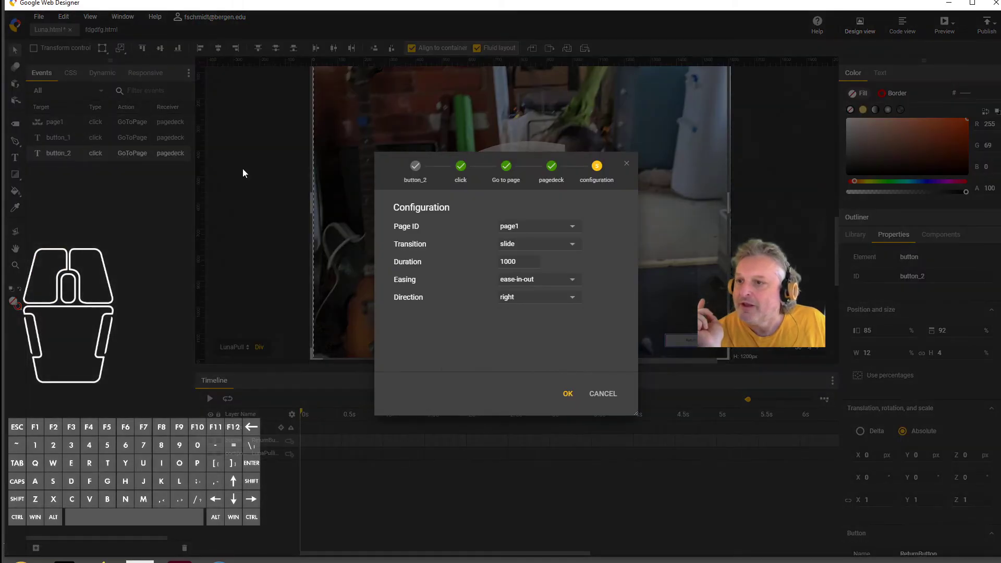
left_click(570, 302)
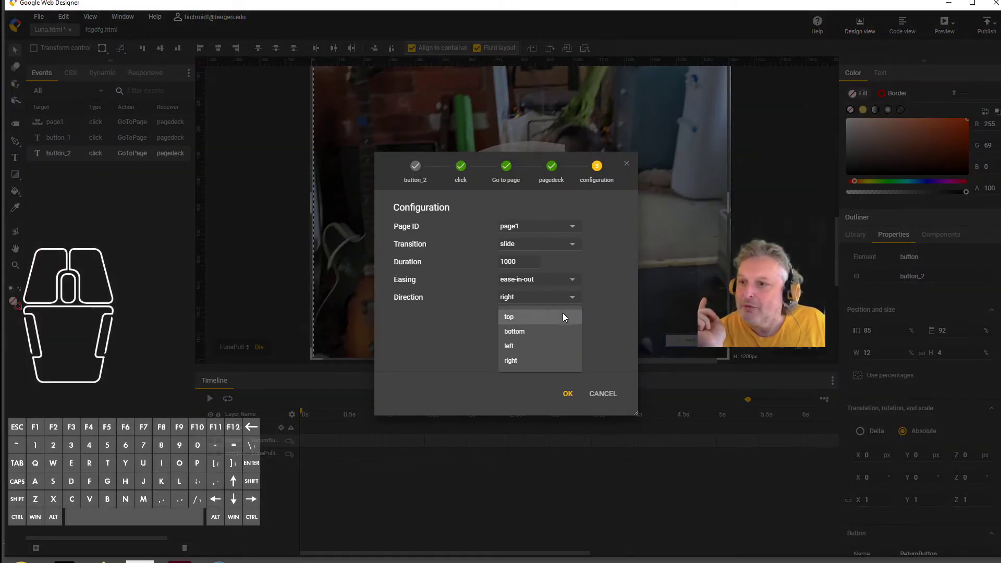
left_click(561, 344)
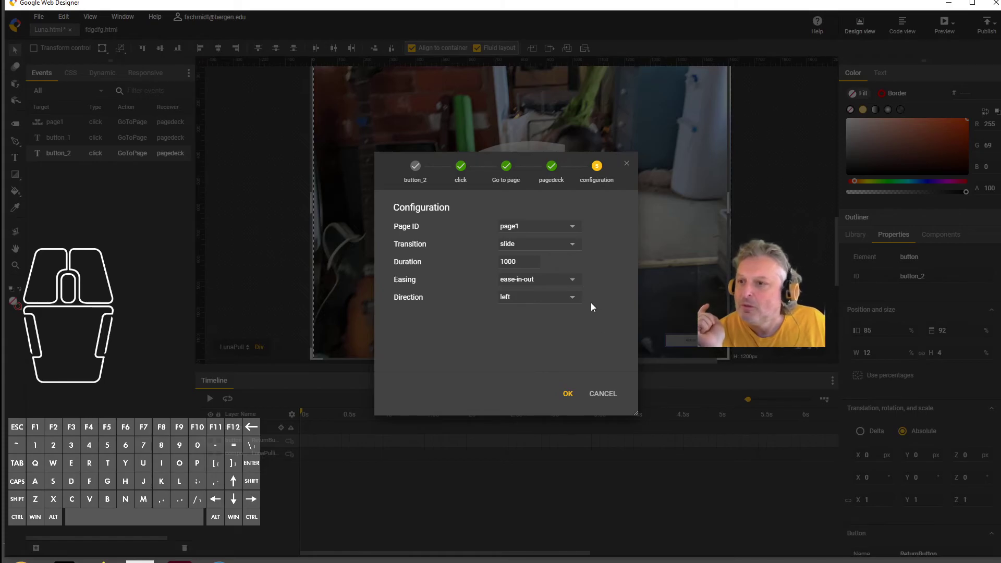
left_click(554, 245)
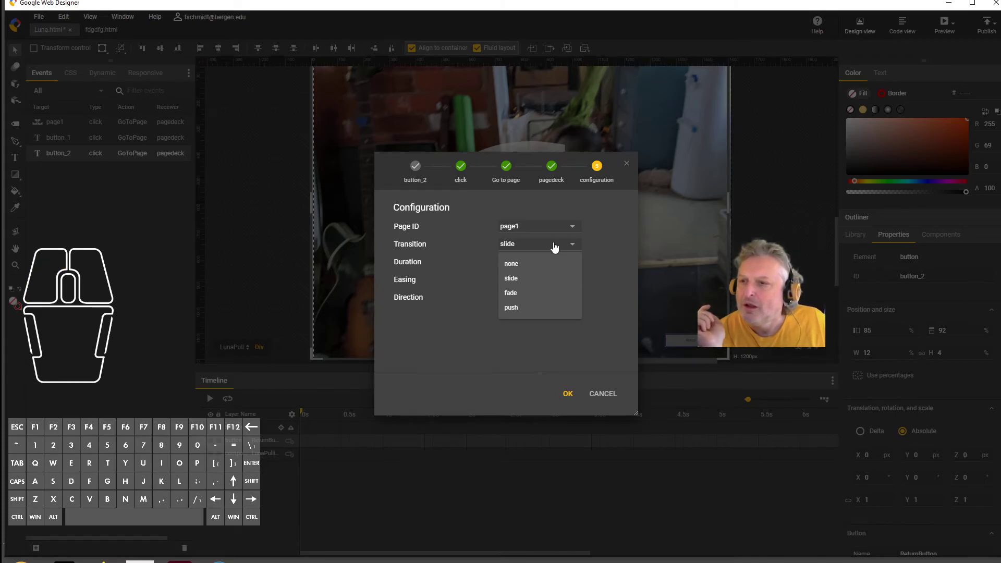
left_click(559, 277)
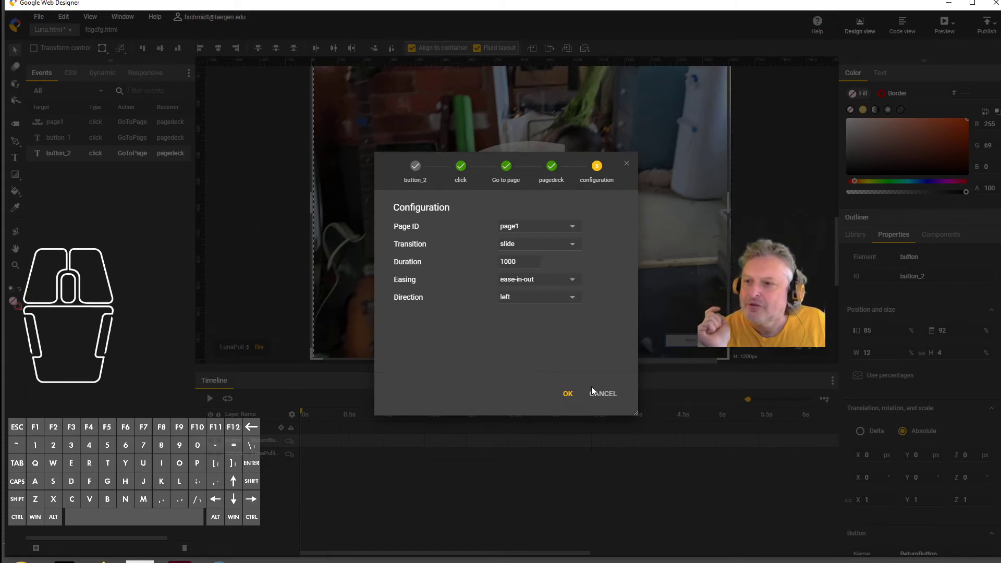
left_click(569, 394)
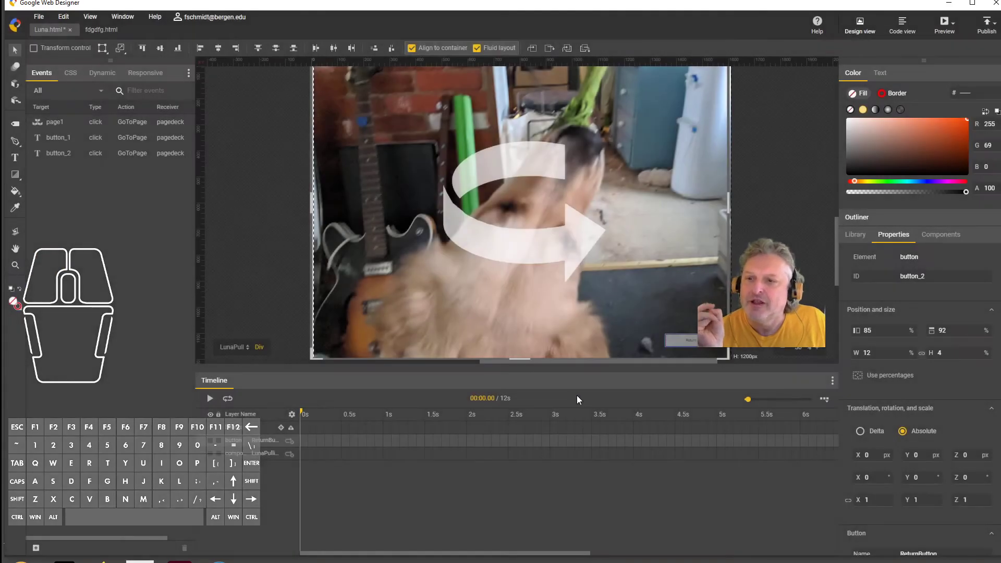
- Preview the project in Chrome, test switching between page1 and the LunaPull gallery page, and close the preview
left_click(952, 27)
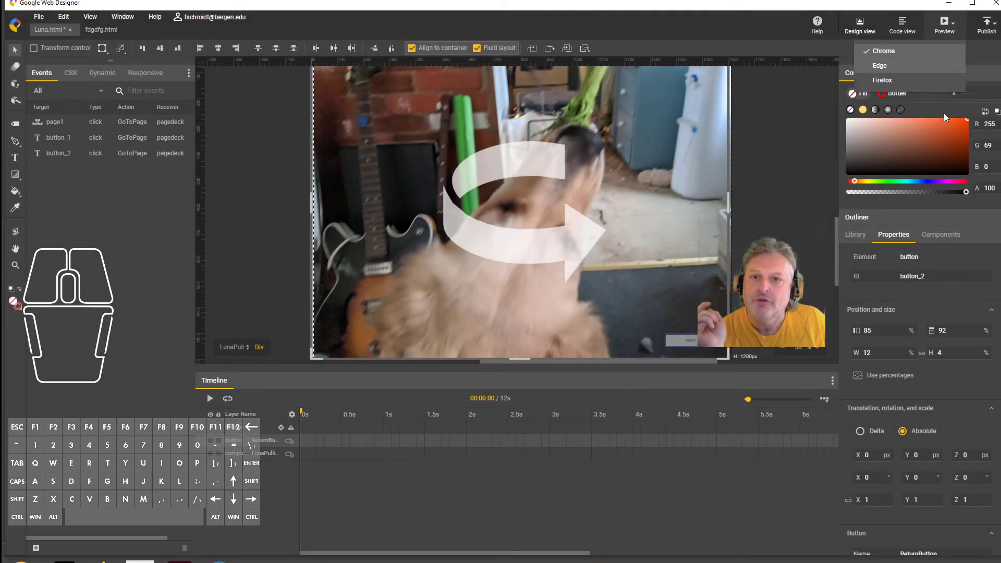
left_click(945, 22)
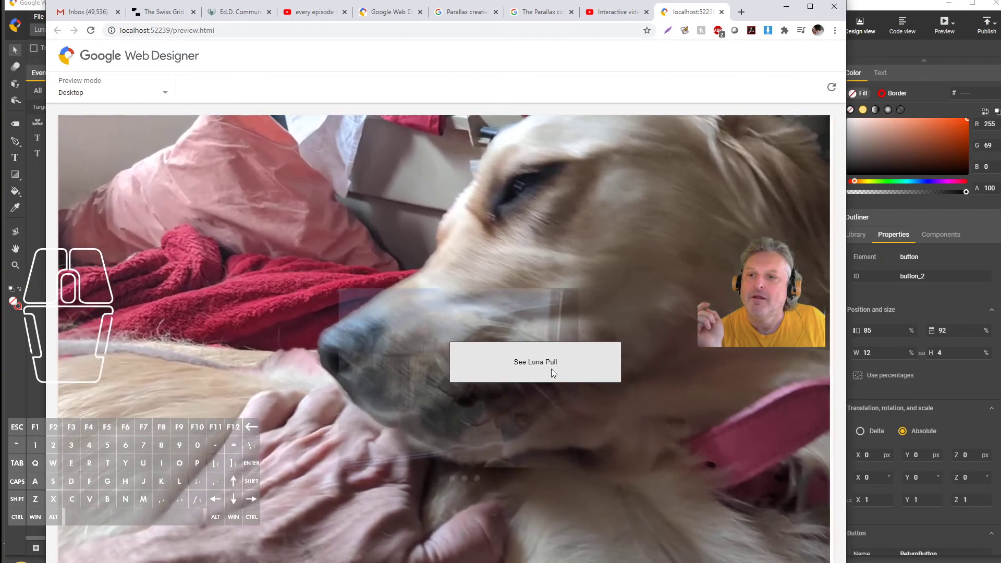
left_click(552, 369)
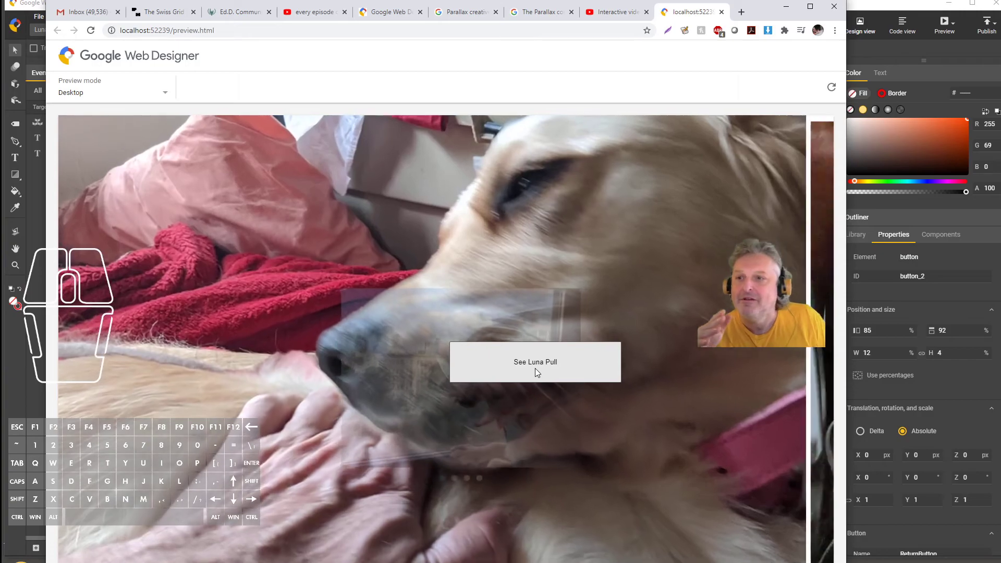
left_click(536, 368)
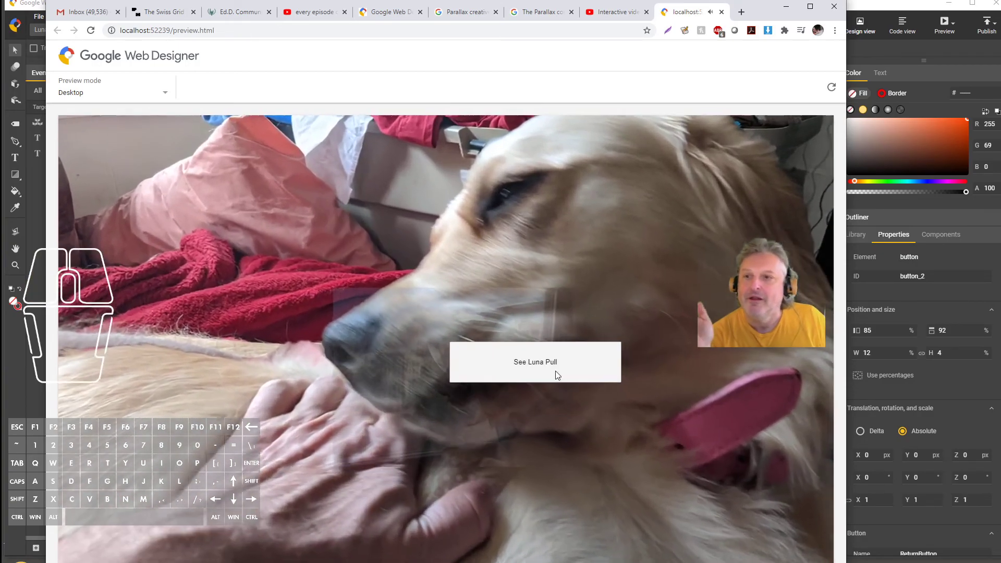
left_click(555, 372)
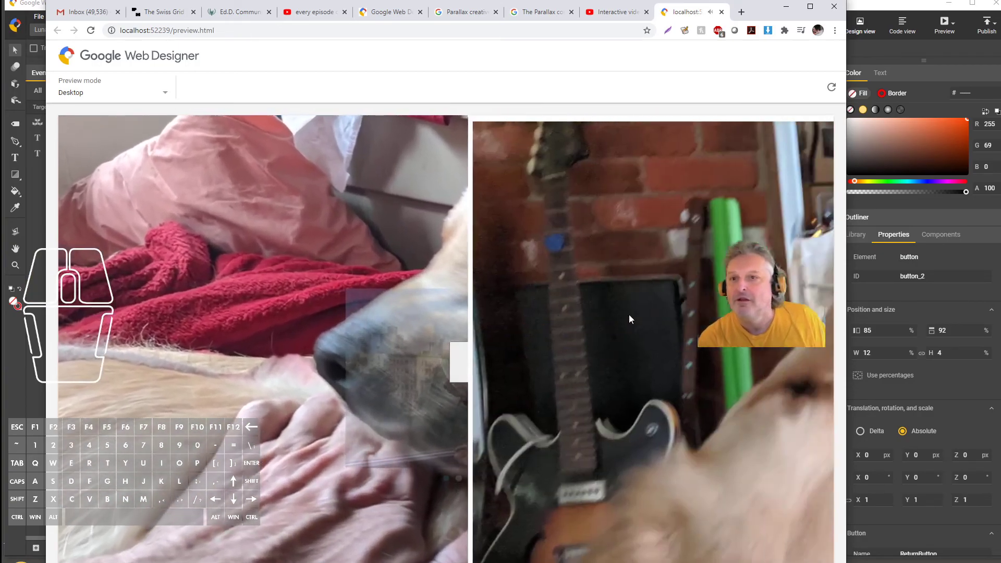
left_click(721, 12)
left_click_drag(761, 21, 760, 30)
left_click(785, 16)
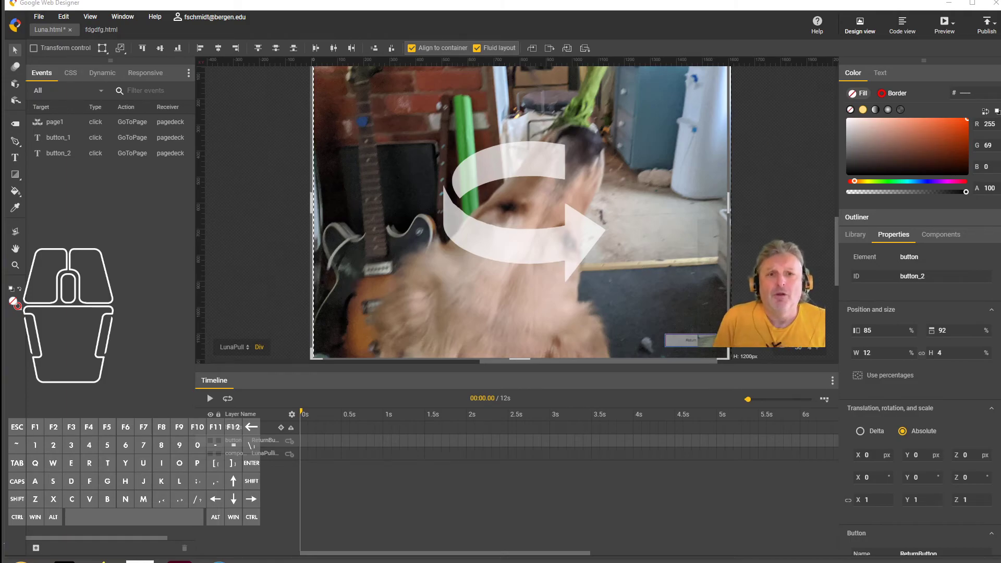
- Bring the file window with the resize photo folder into view and look over its images
left_click_drag(1000, 70, 621, 278)
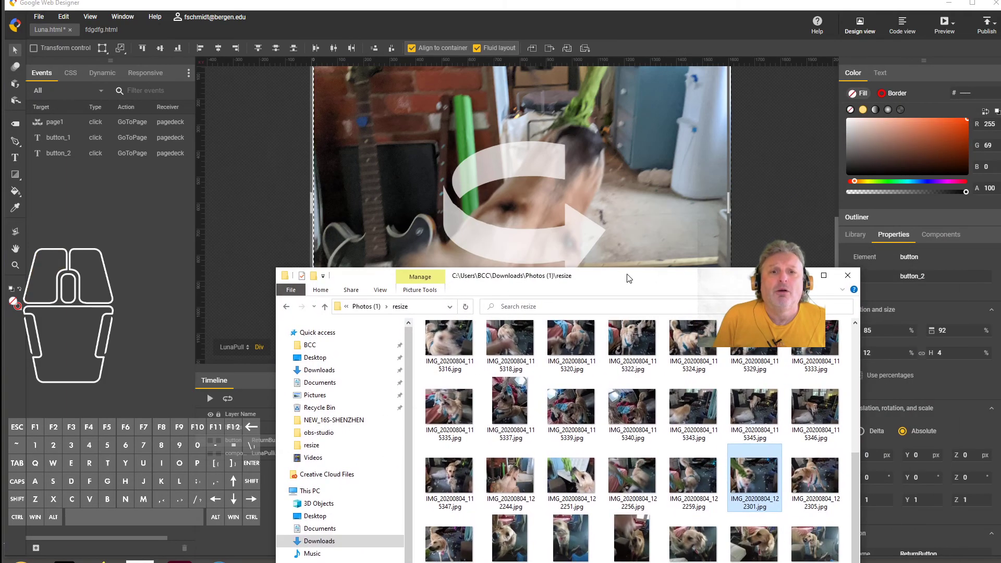
scroll(632, 438, "down", 1)
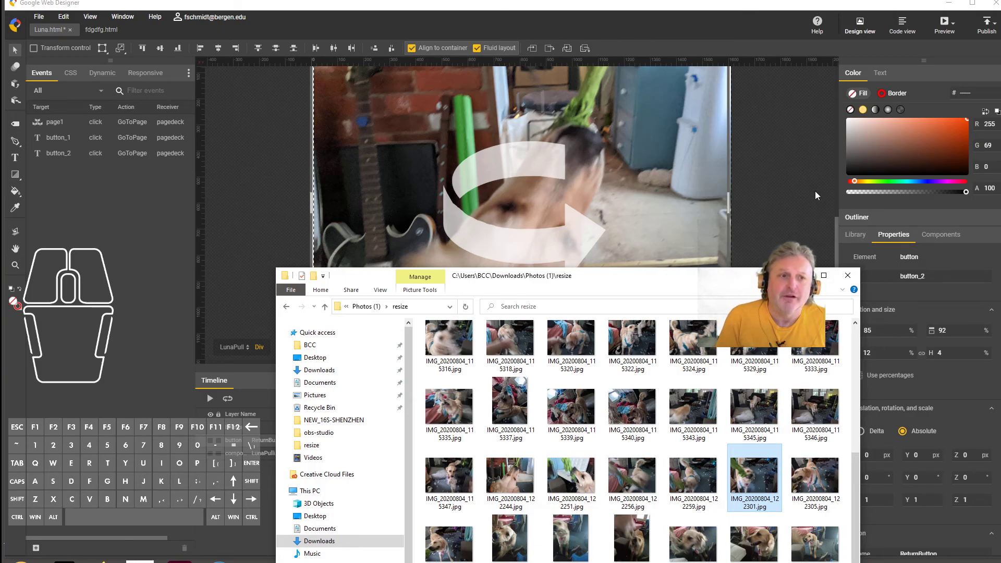
- Reopen button_2's click event, review its page-change configuration and close it with the settings kept
left_click(67, 153)
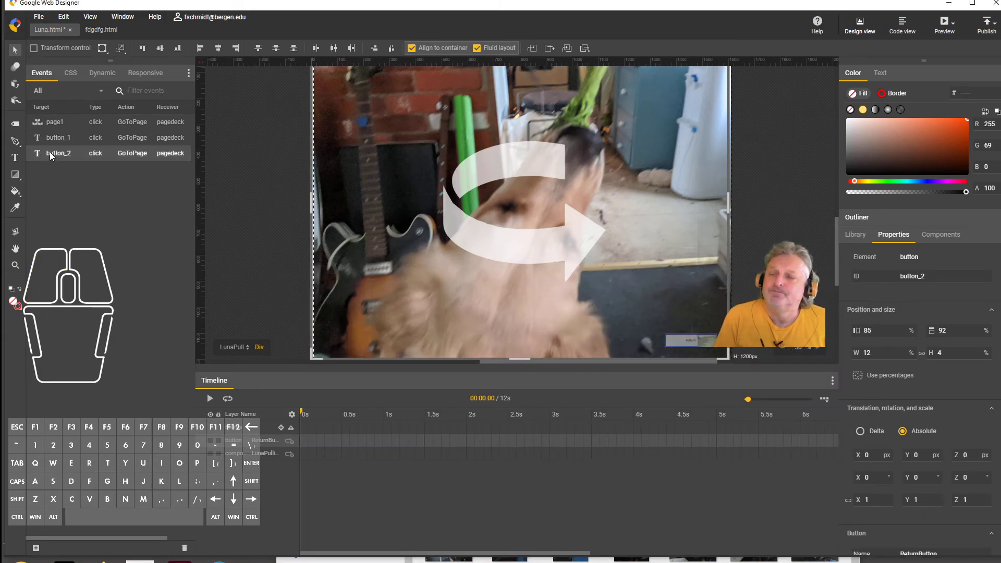
double_click(49, 152)
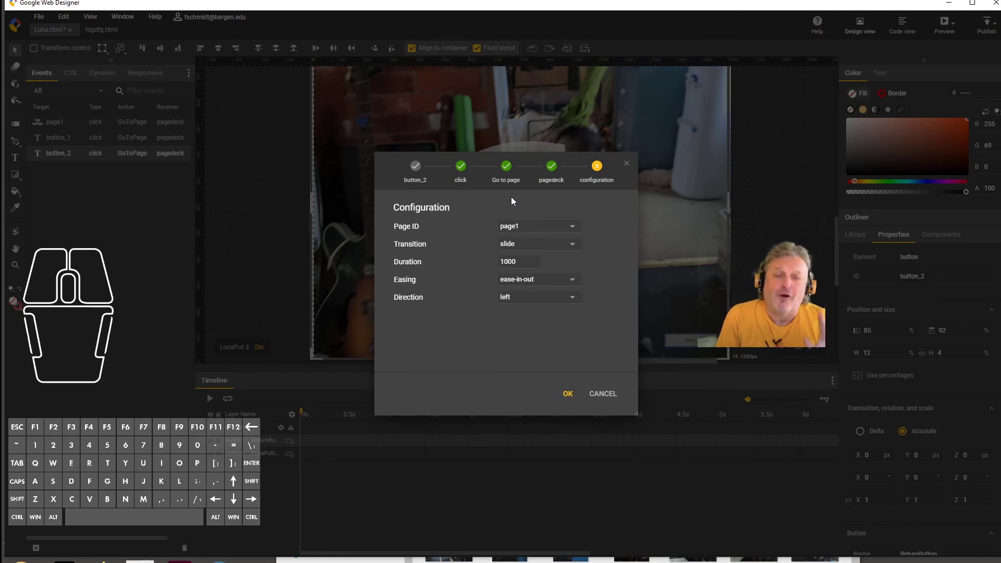
left_click(568, 395)
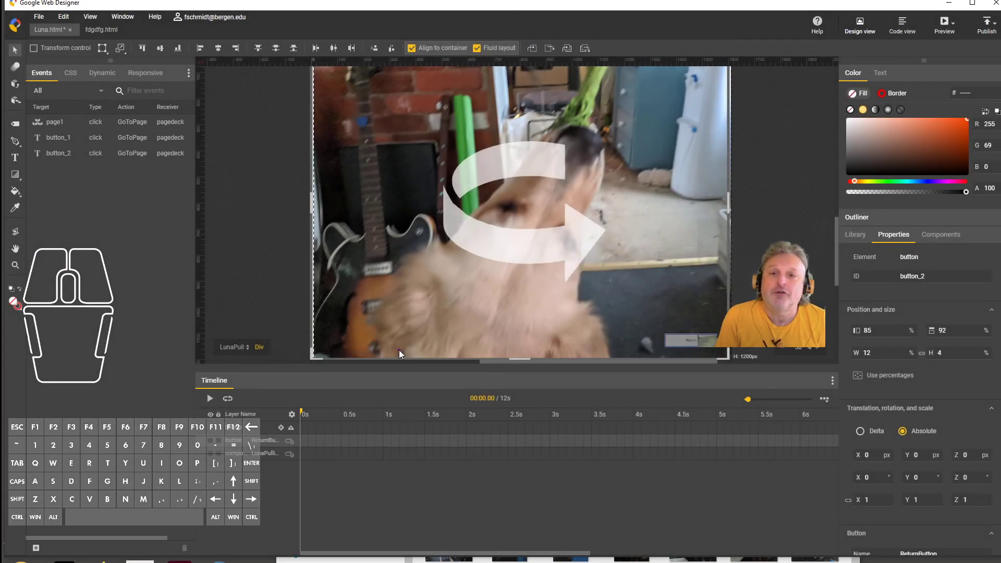
- Browse the available components, from the UI and Date/Time groups to Interaction, Galleries and Media
left_click(953, 235)
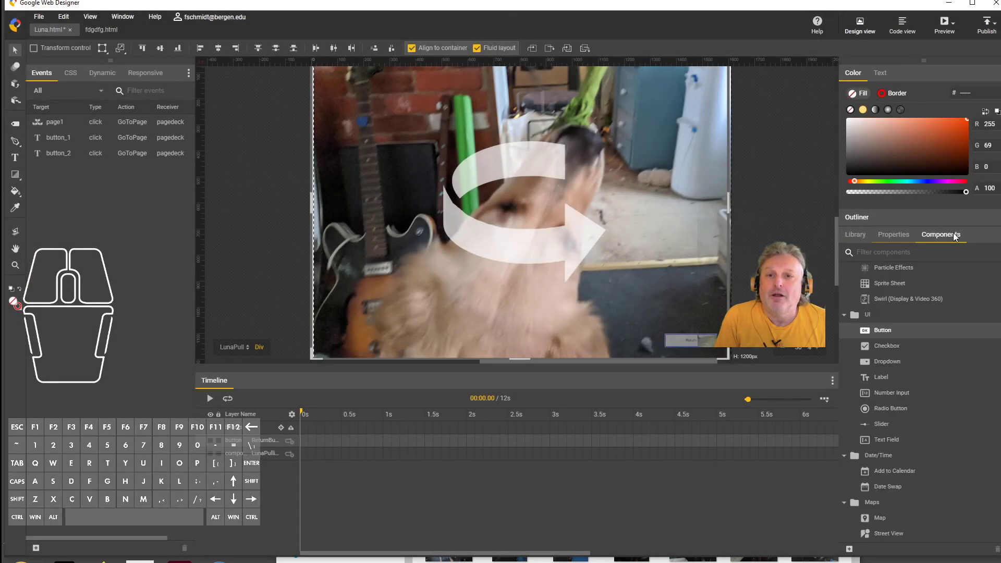
scroll(941, 370, "down", 1)
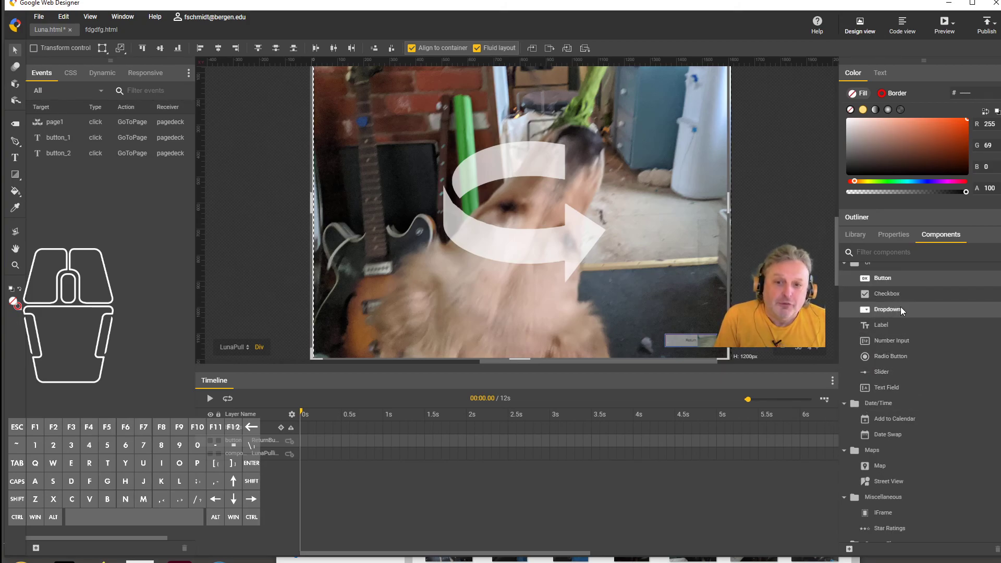
scroll(941, 355, "down", 5)
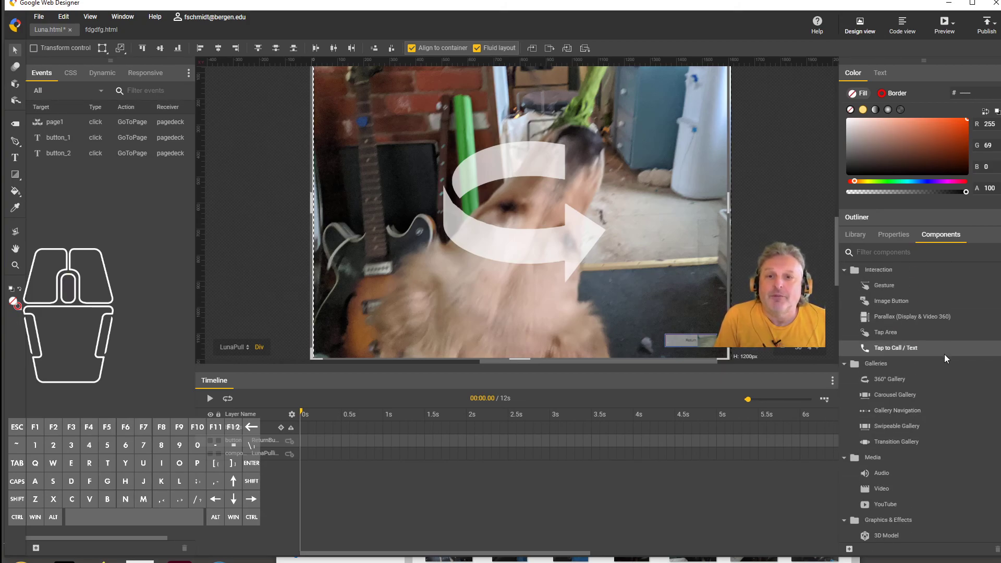